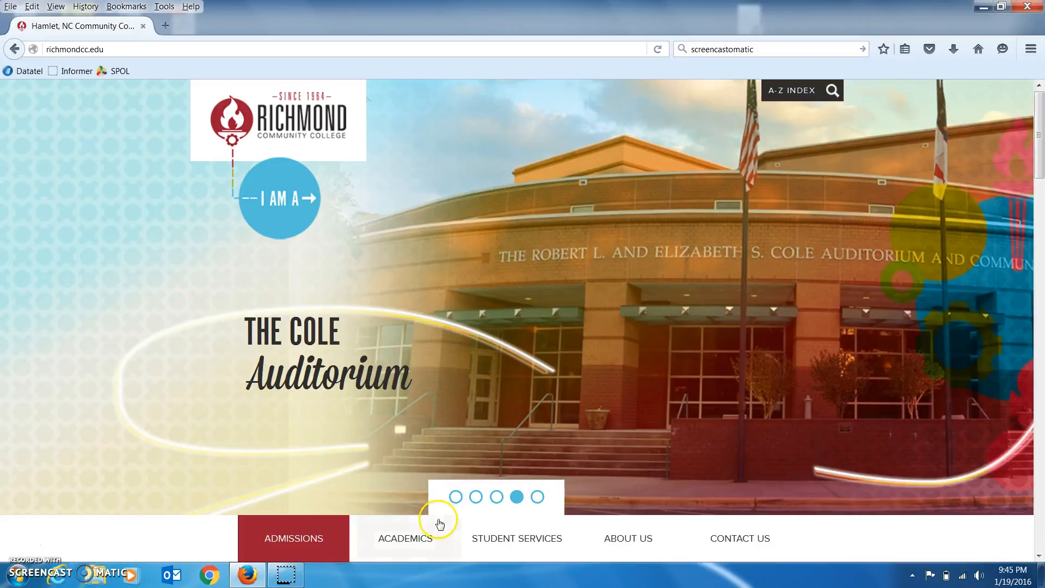
Scroll the Richmond Community College home page down to the footer's Student Email link.
drag(1039, 152, 1040, 525)
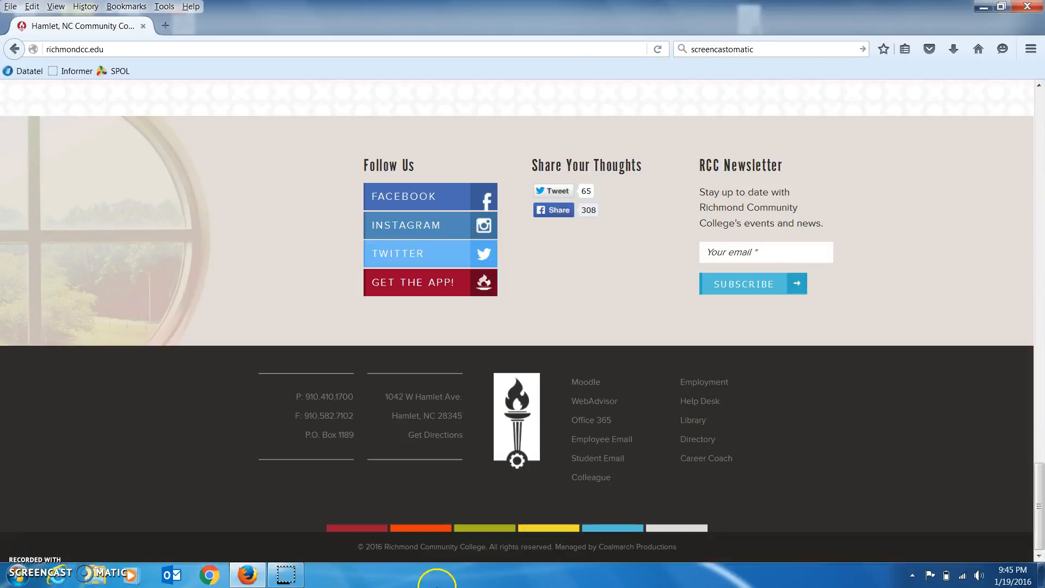
Open Student Email and sign in with the student account's email address and password.
click(599, 459)
click(466, 339)
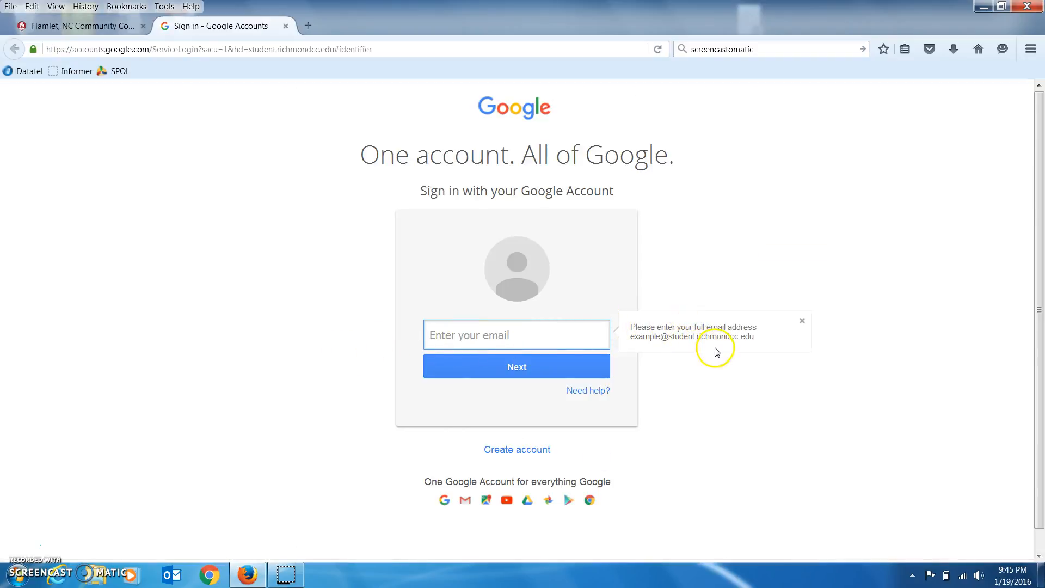
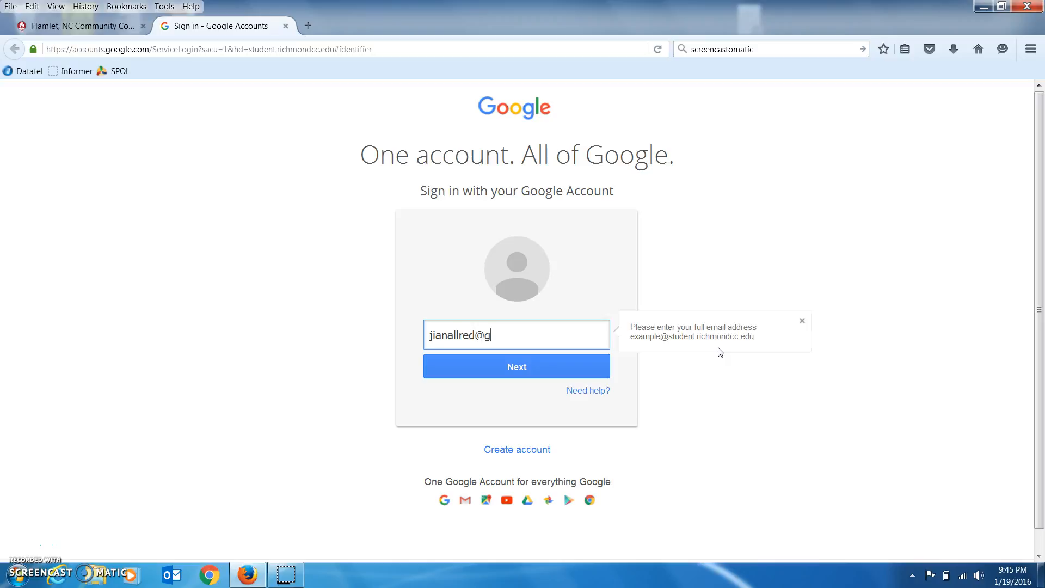
key(Return)
text(•••••••)
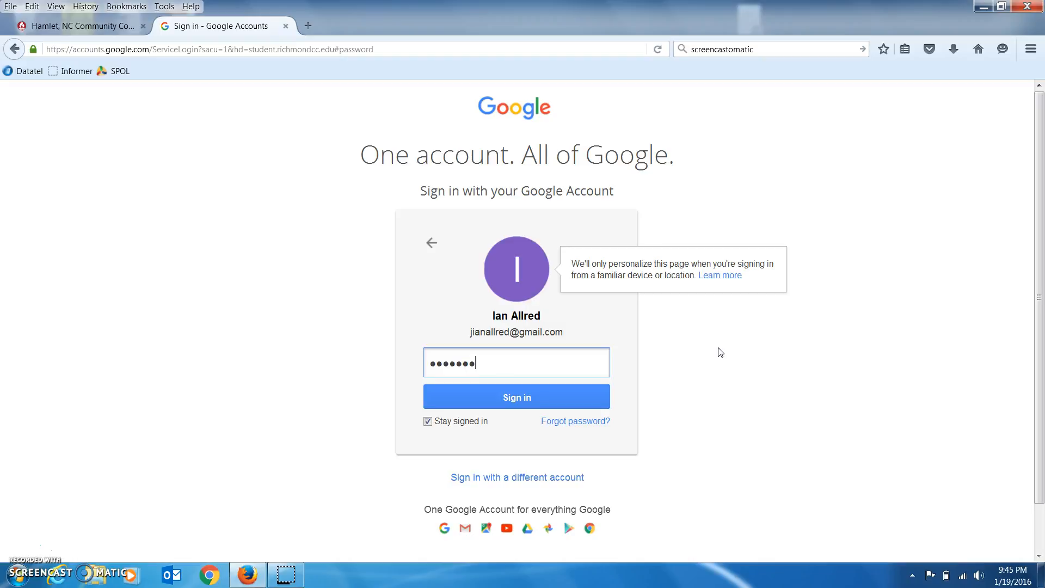
text(•)
key(Return)
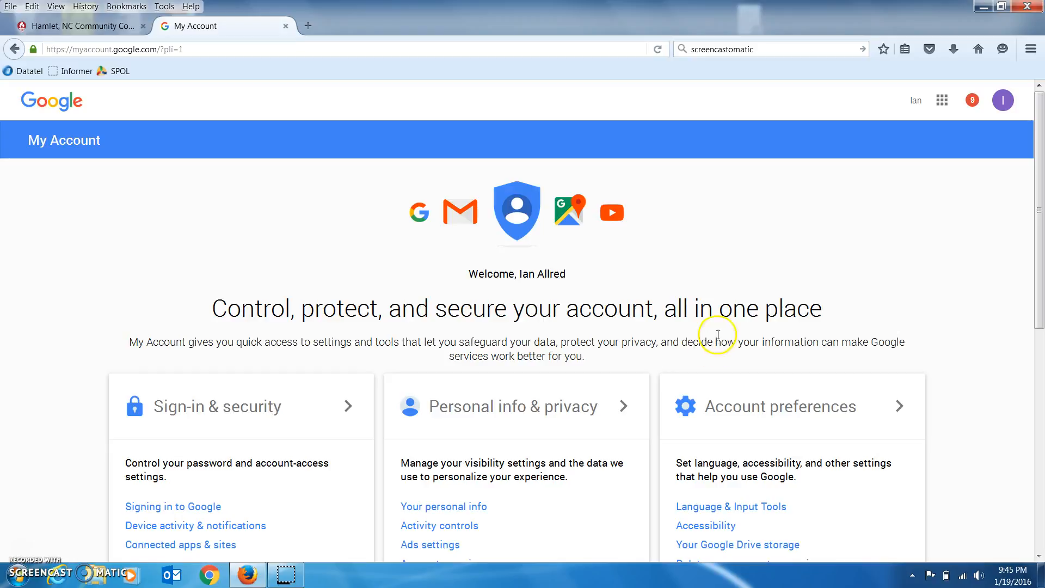
Open Google Drive from the Google apps launcher.
click(941, 102)
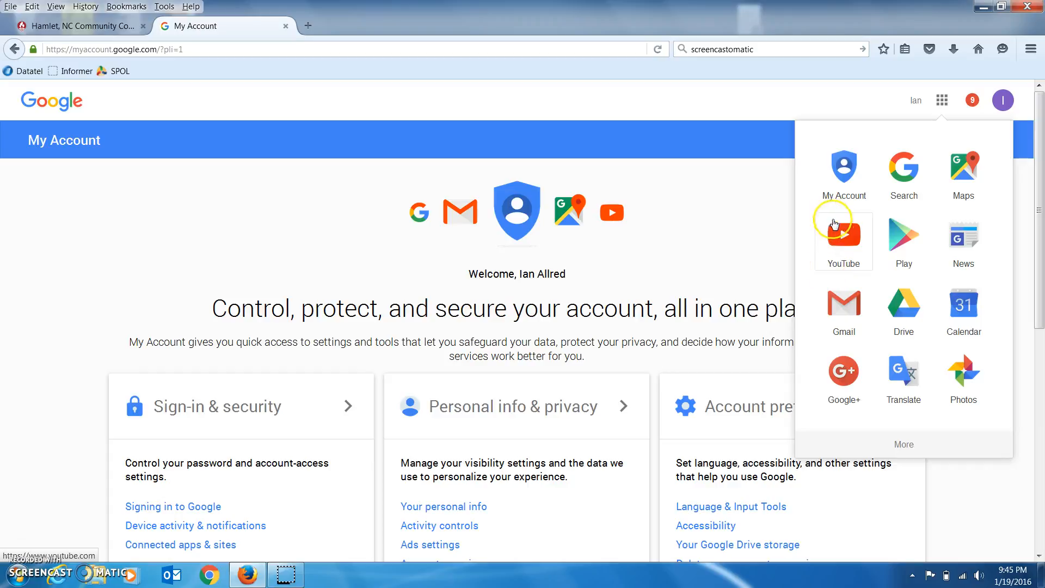
click(899, 314)
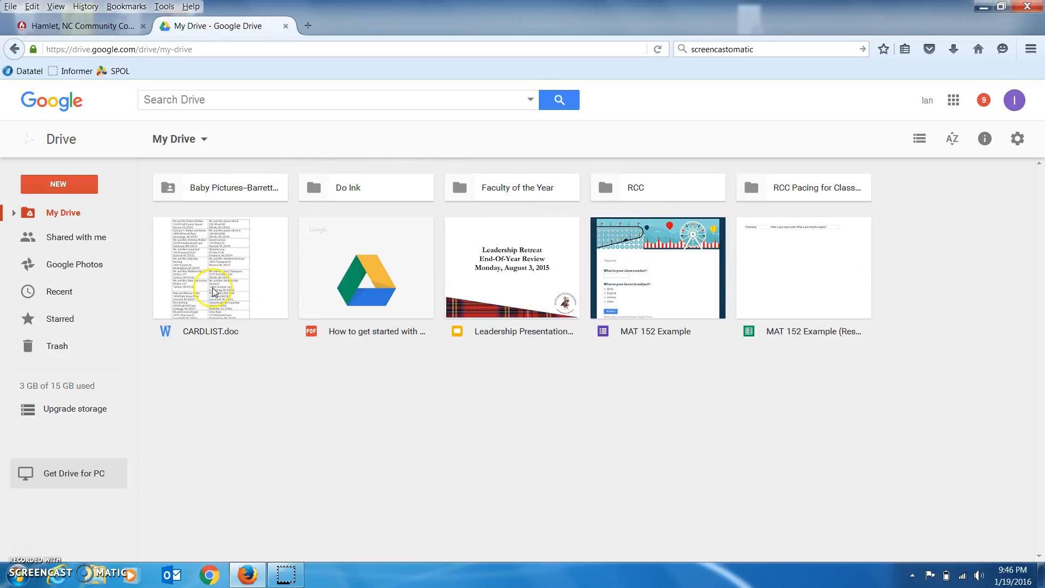
Create a new blank Google Form from Drive's New > More menu.
click(60, 188)
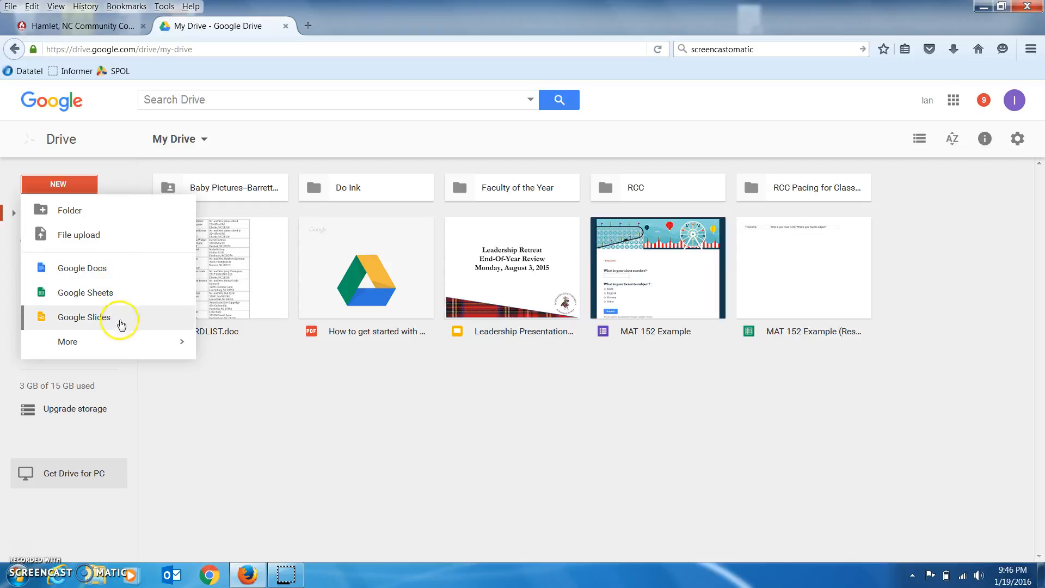
mouse_move(127, 341)
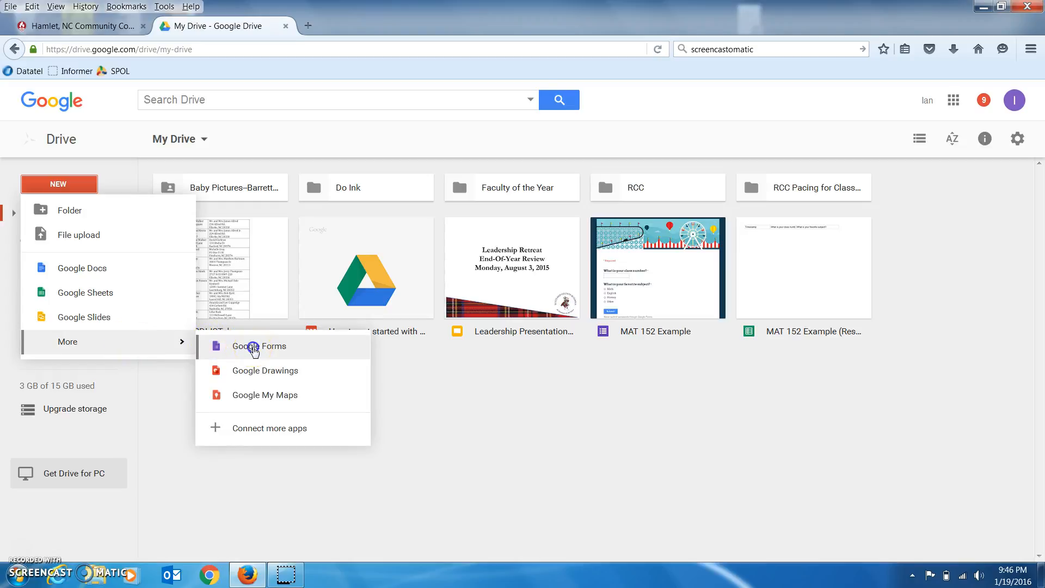
click(255, 349)
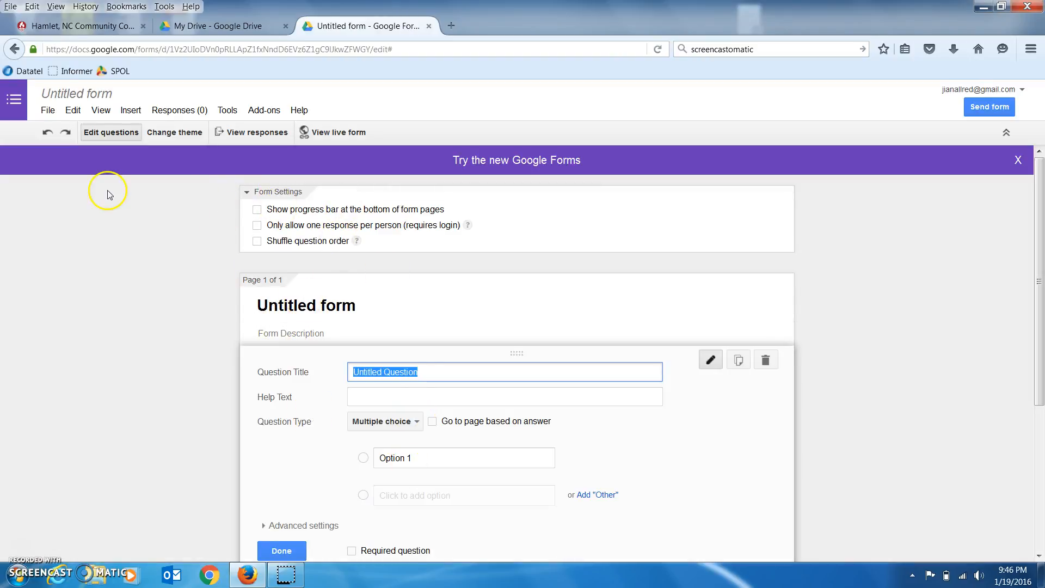
Replace the 'Untitled form' title with 'MAT 152 Survey Example'.
click(312, 307)
drag(357, 305, 249, 303)
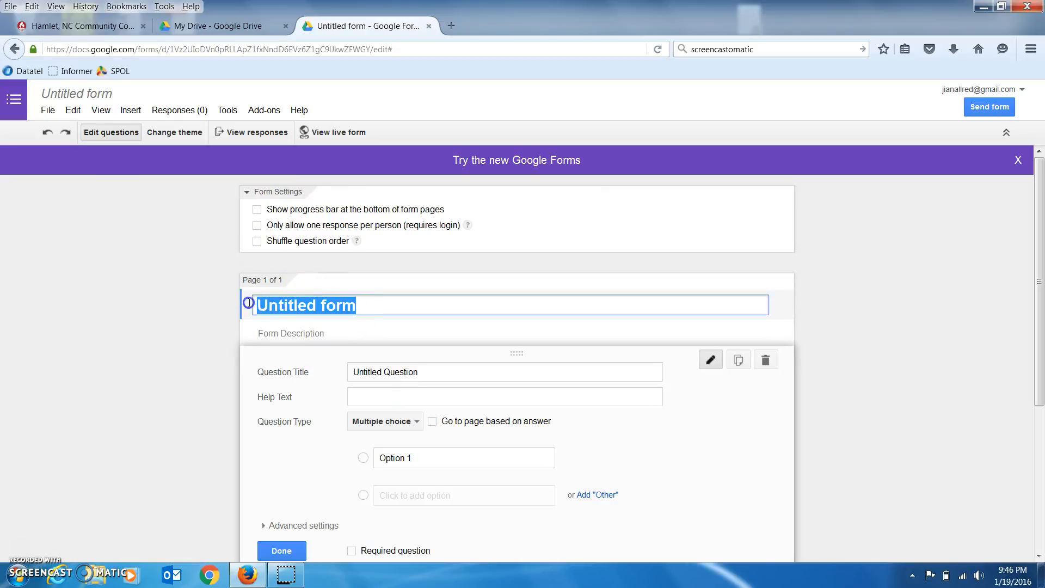
text(MAT 152)
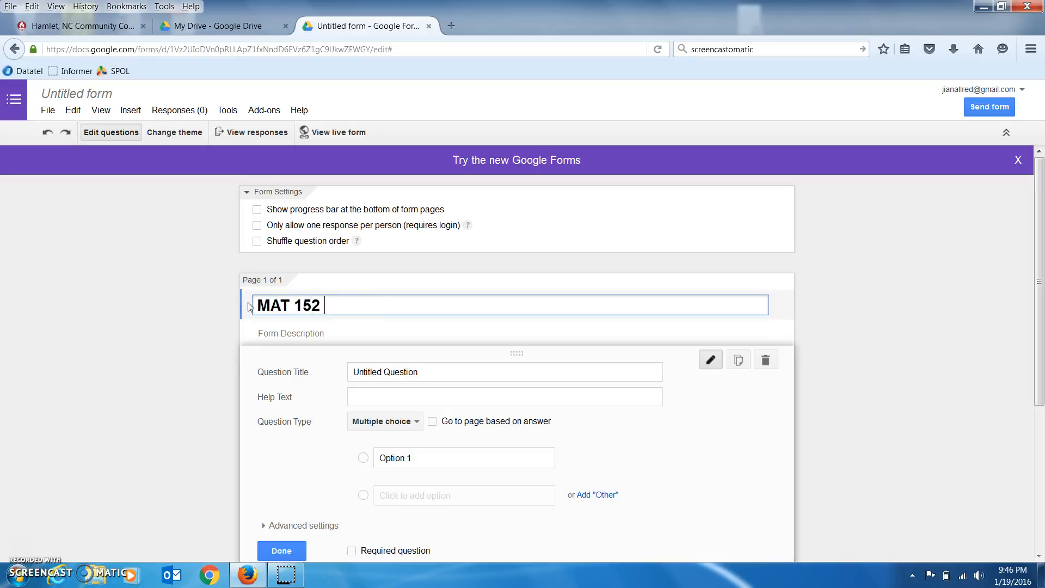
text( Survey Example)
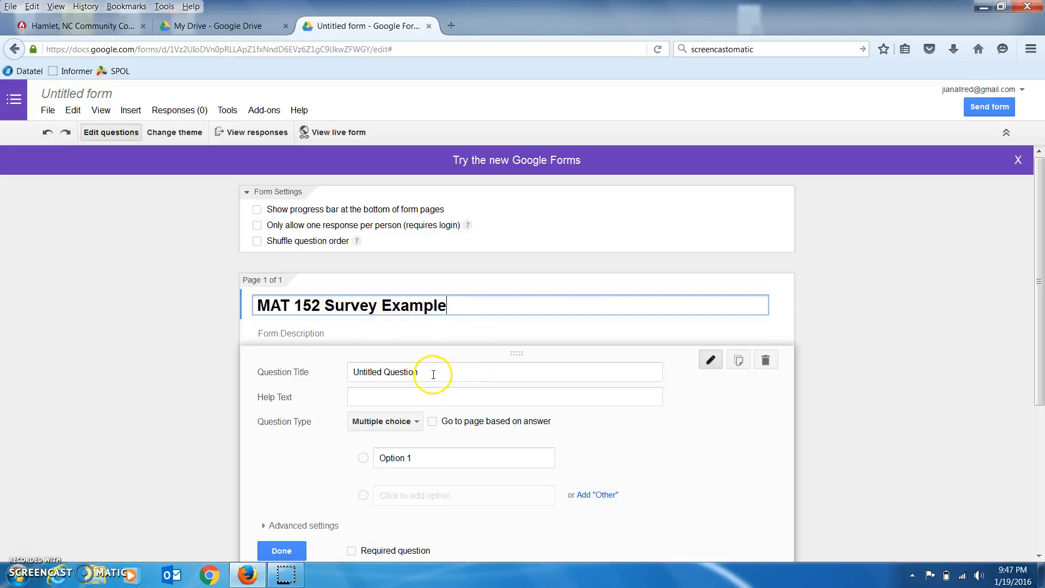
scroll(441, 373, down, 2)
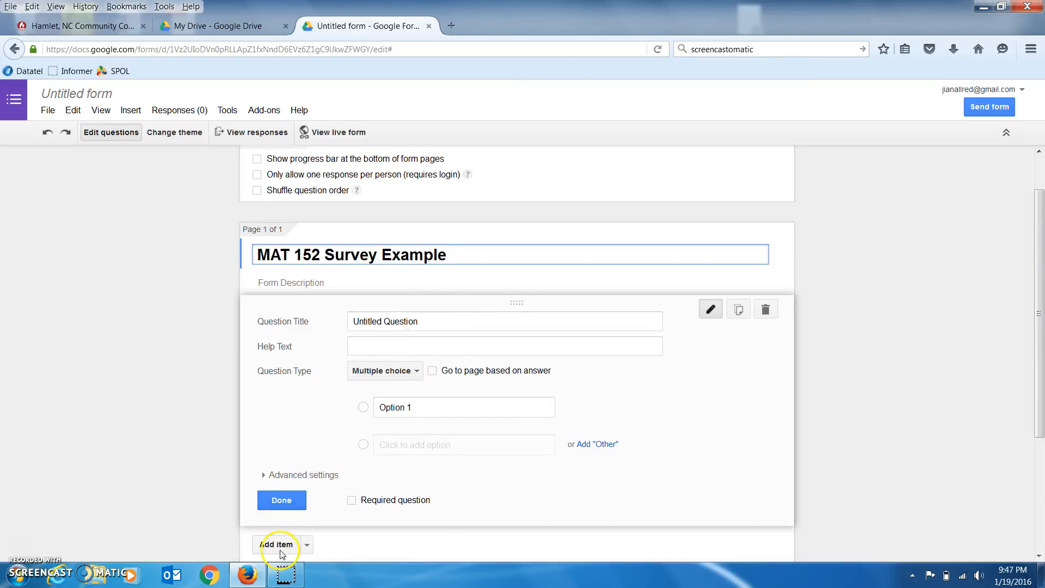
Title the first question 'What is your class number', set its type to Text, and mark it required.
click(434, 322)
click(434, 321)
drag(434, 321, 351, 324)
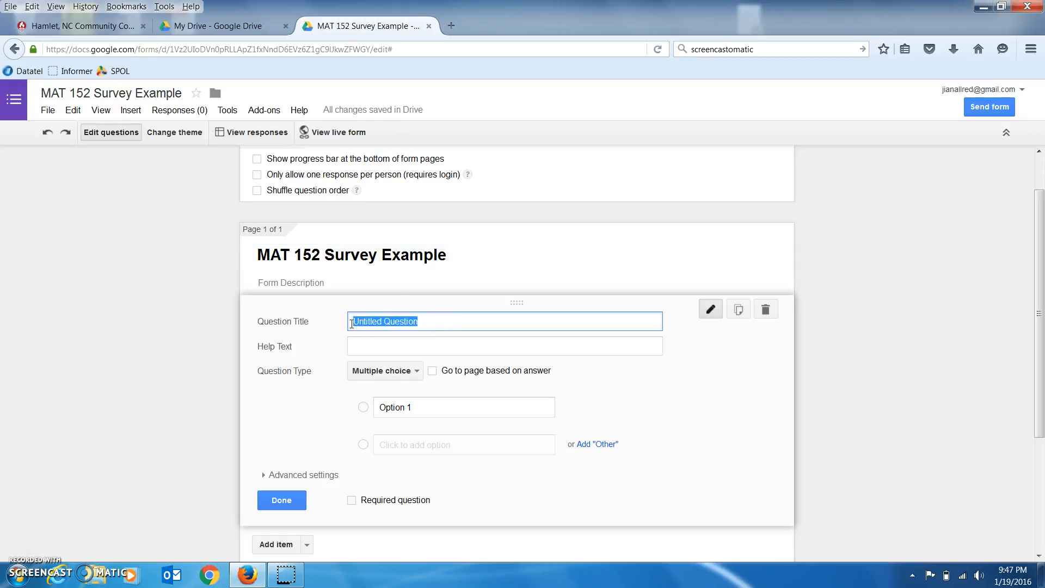
text(What )
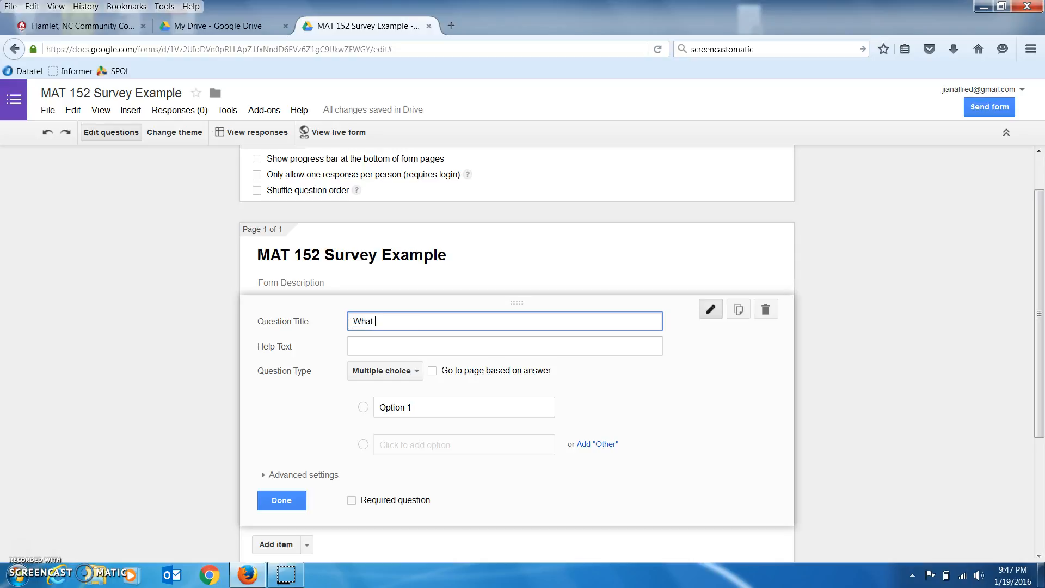
text(is your class number?)
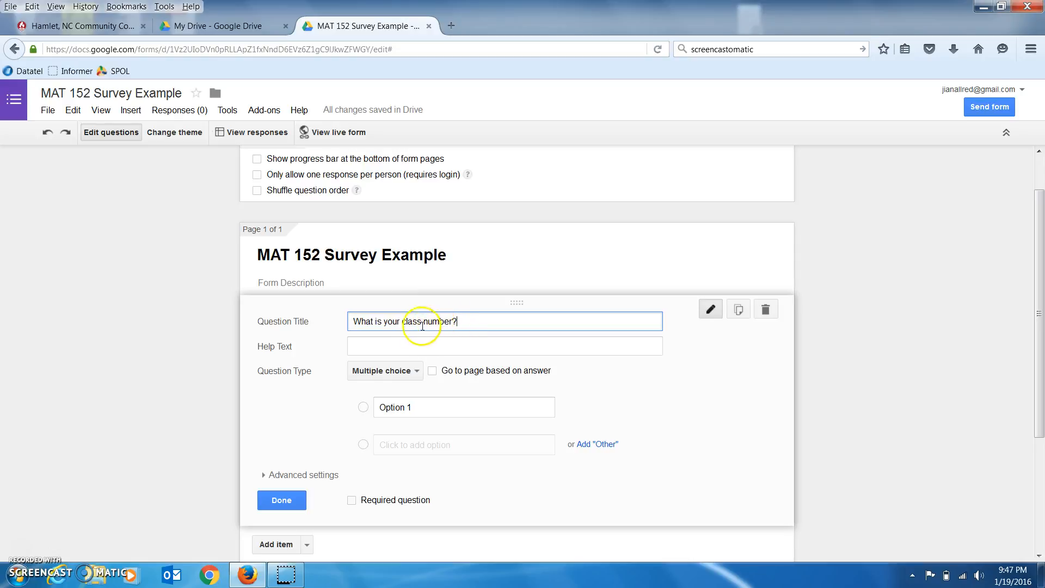
click(417, 371)
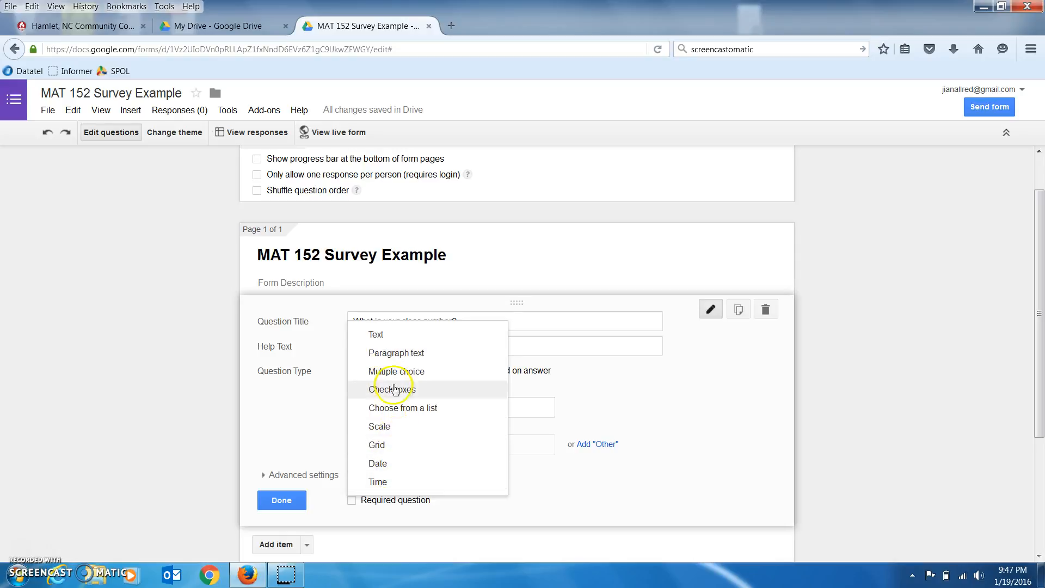
click(381, 334)
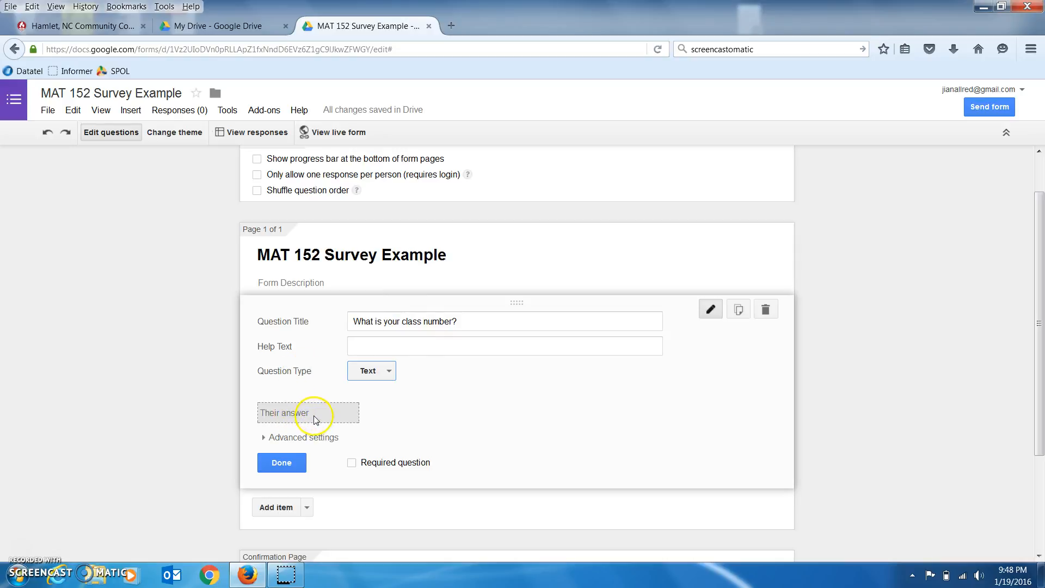
click(352, 464)
click(278, 462)
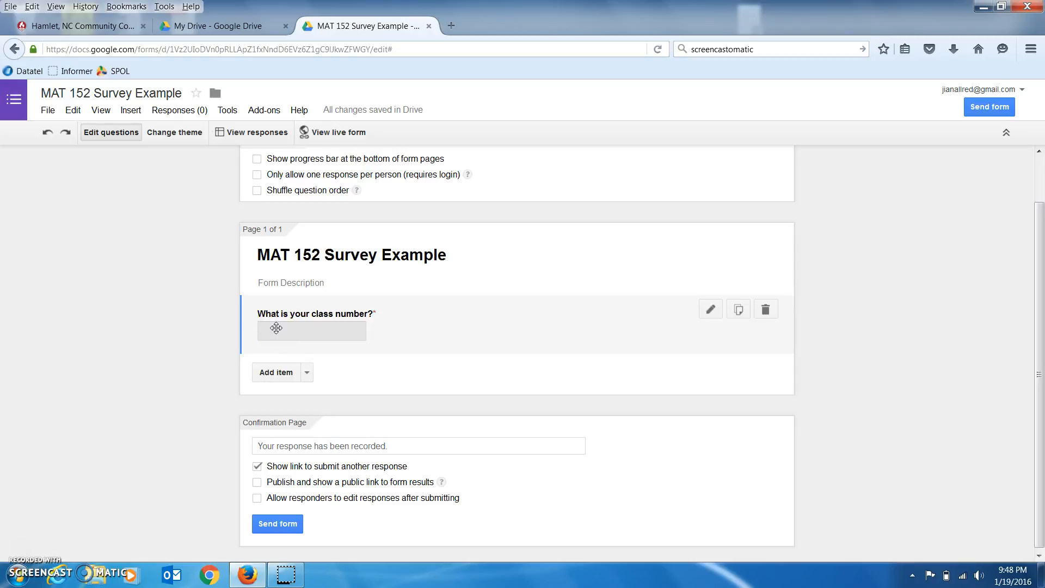
click(293, 376)
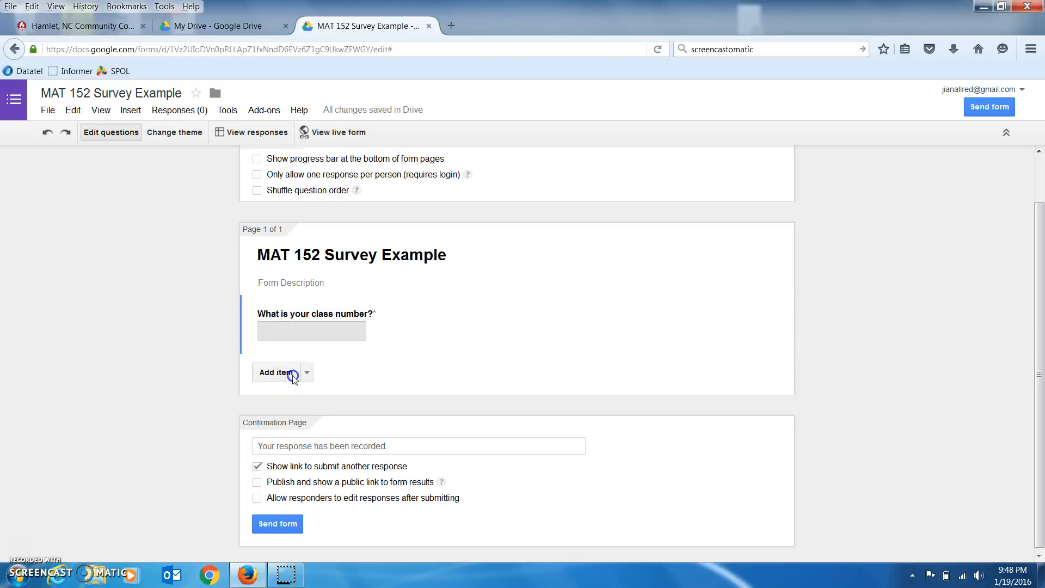
Add a second question asking 'What is your favorite color?'.
click(293, 376)
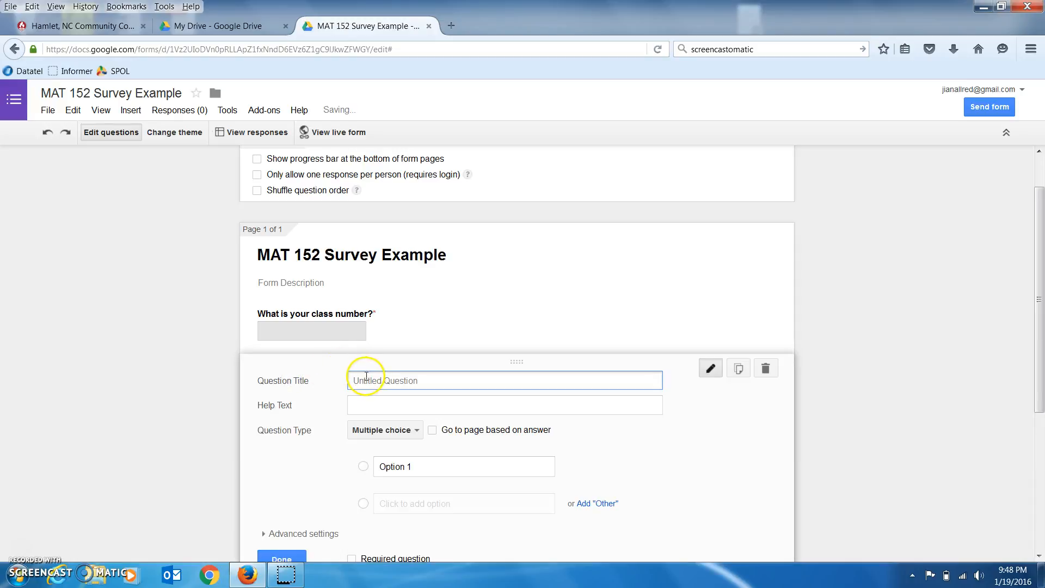
text(What is your favorite col)
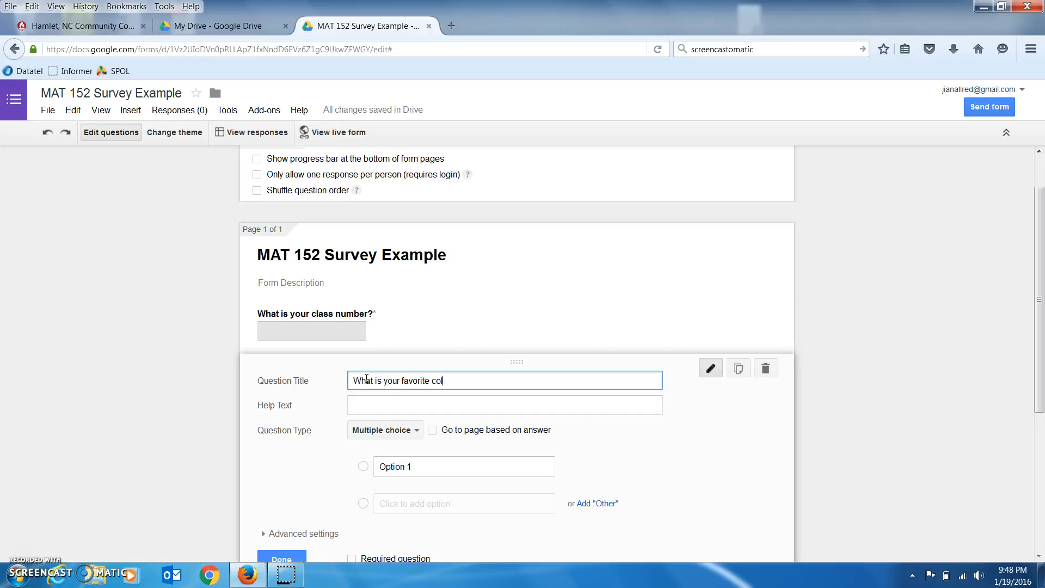
scroll(364, 377, down, 2)
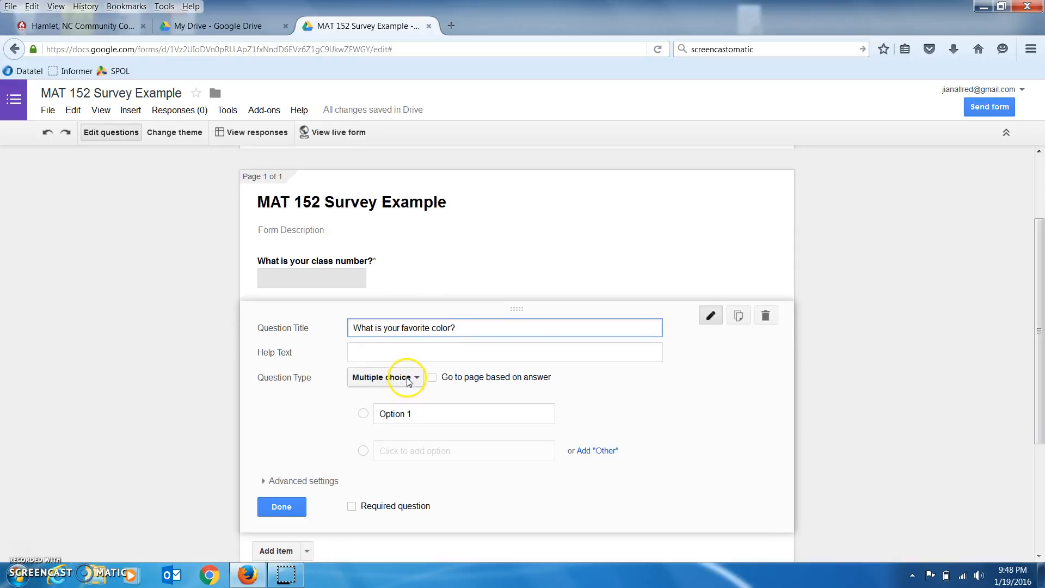
Fill in the answer choices Red, Blue, Green and Other.
click(412, 413)
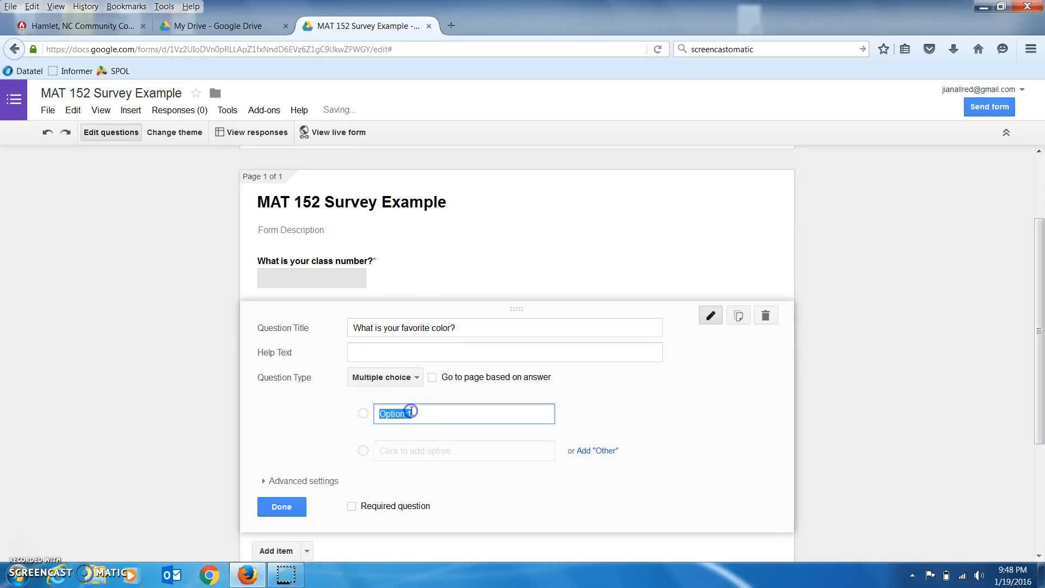
text(Red)
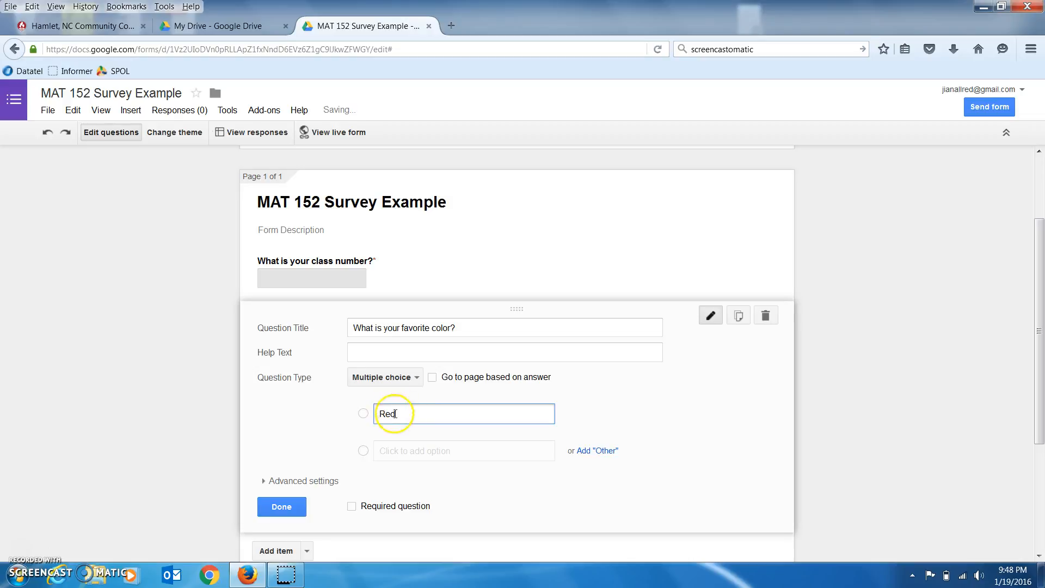
click(401, 450)
text(Blue)
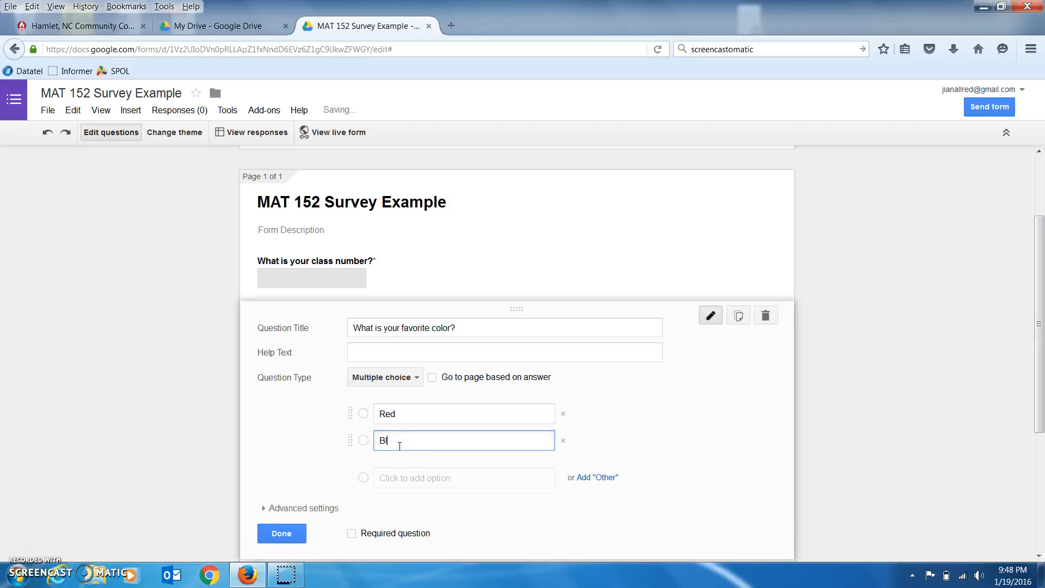
click(403, 478)
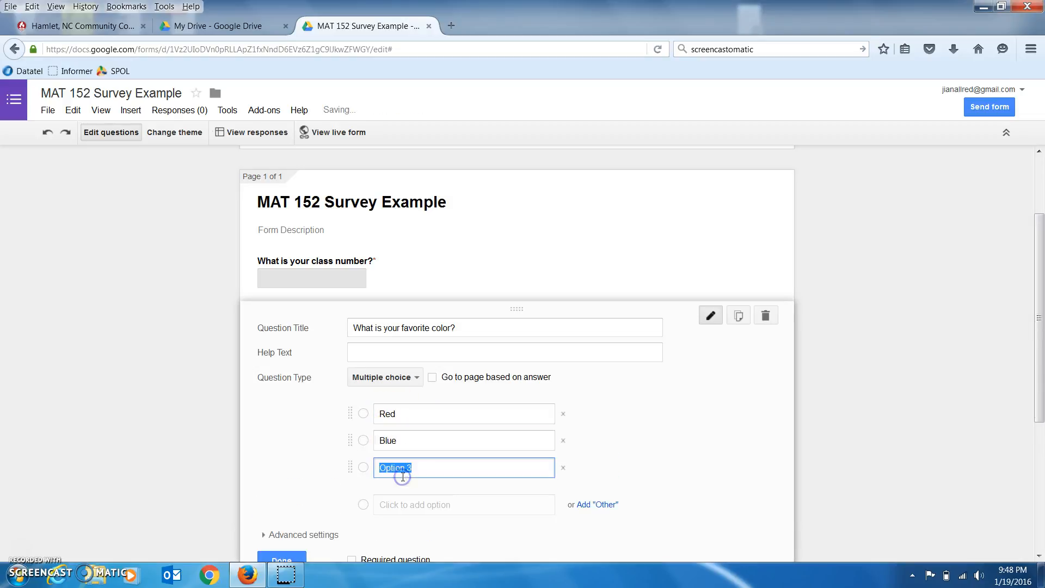
text(Green)
click(385, 504)
text(Other)
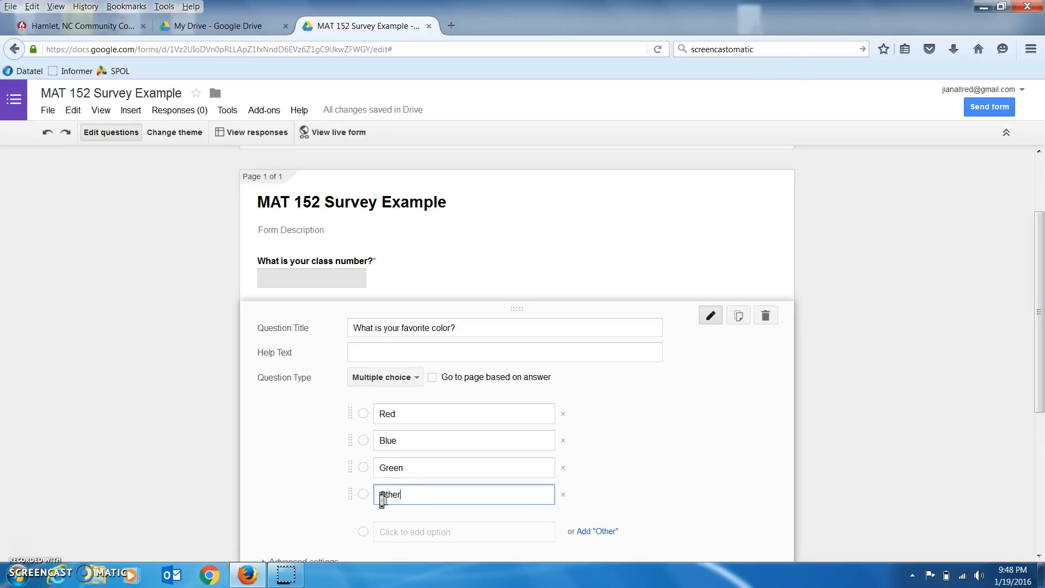
Mark the favorite color question required and finish editing it.
scroll(386, 501, down, 2)
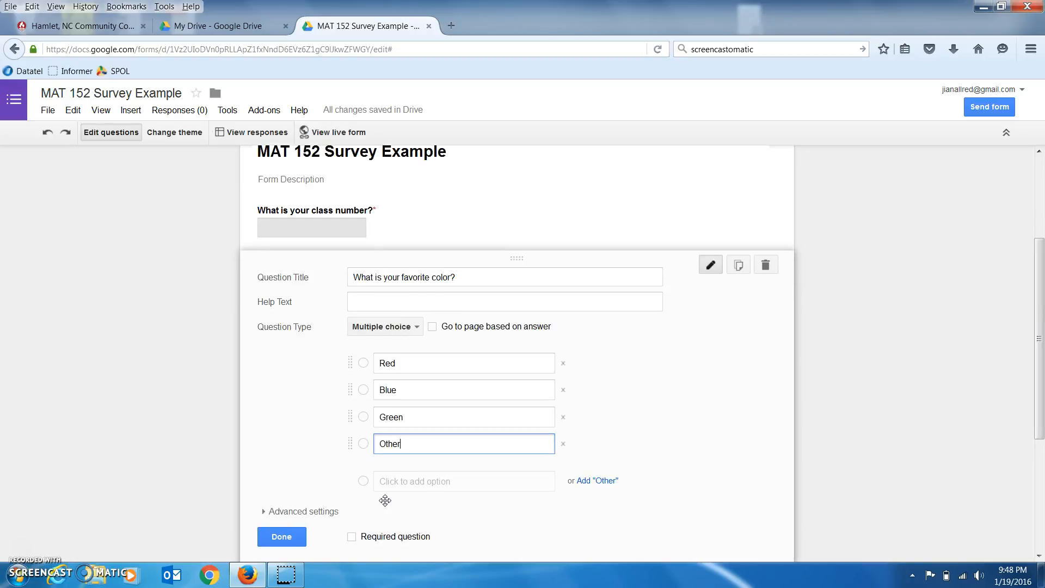
click(351, 537)
click(282, 536)
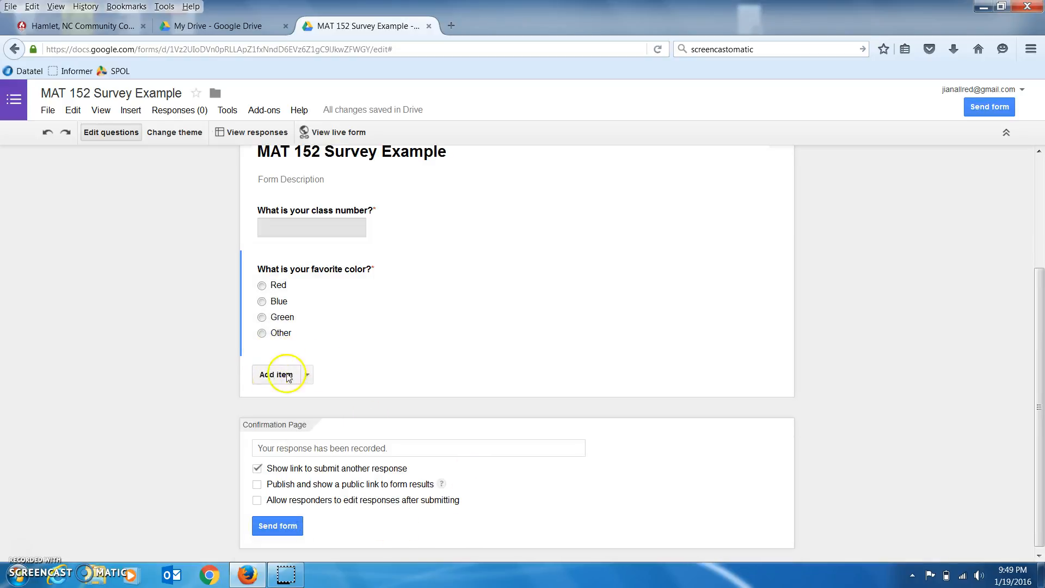
Uncheck 'Show link to submit another response' in the Confirmation Page settings.
scroll(456, 357, up, 3)
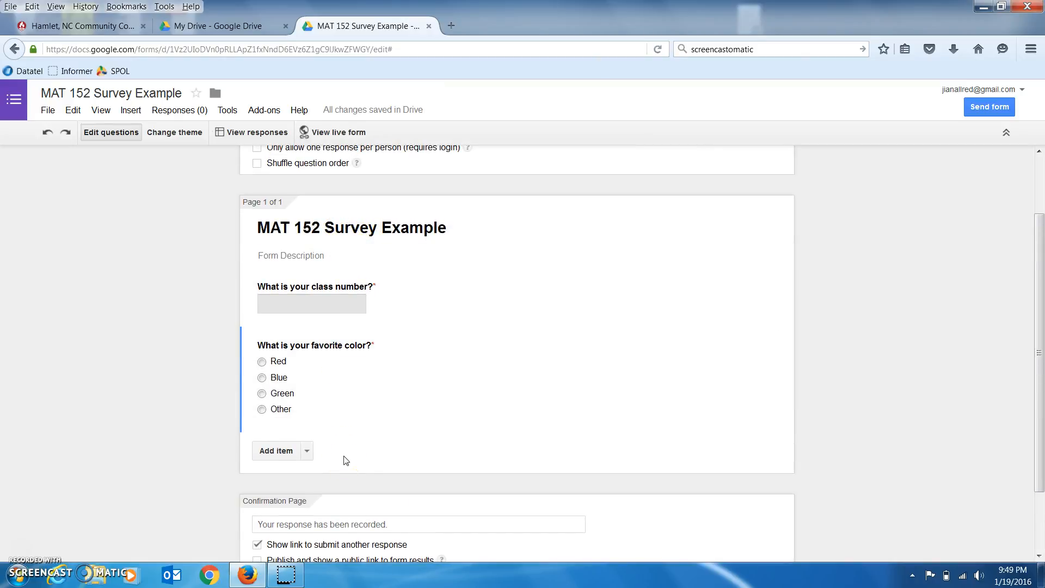
scroll(345, 458, down, 2)
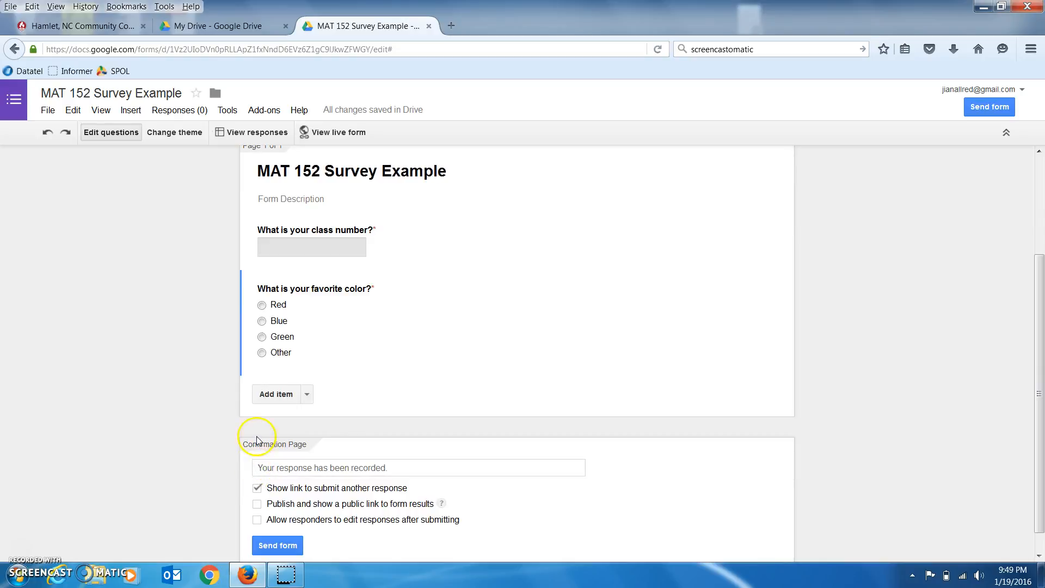
click(257, 489)
scroll(221, 397, up, 3)
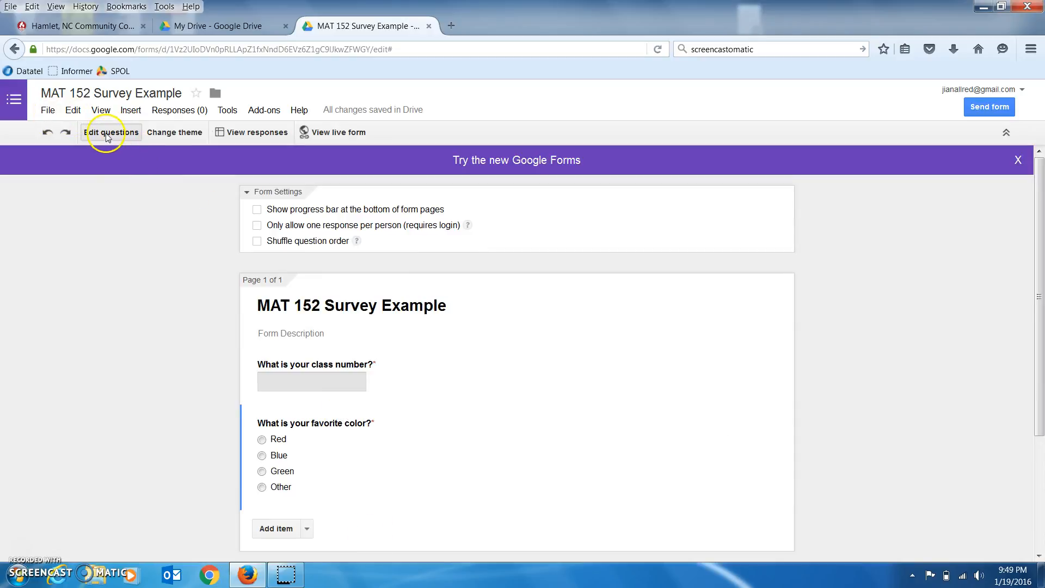
Apply the 'At the Fair' default theme to the form.
click(161, 135)
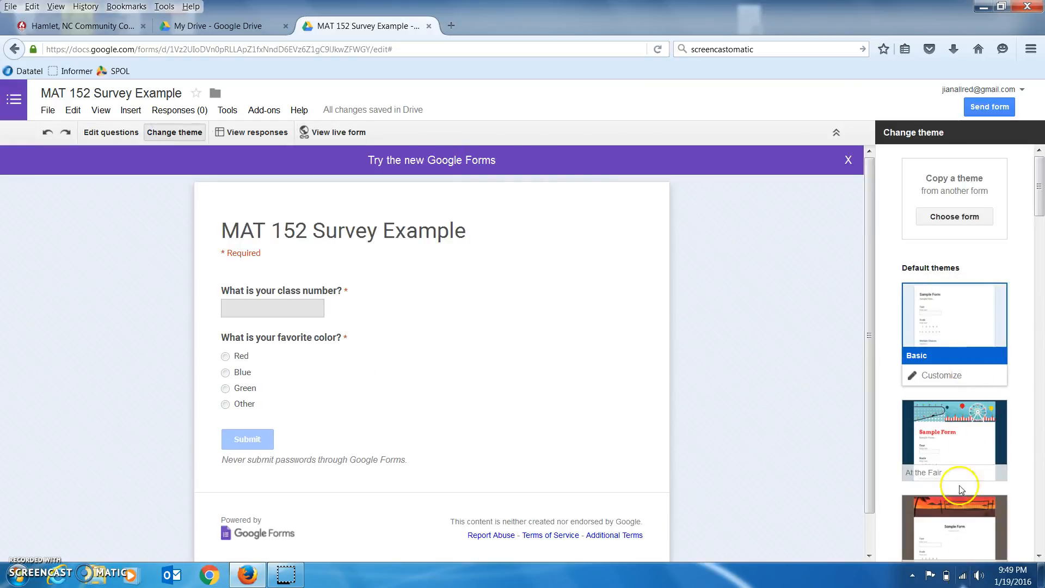
click(946, 448)
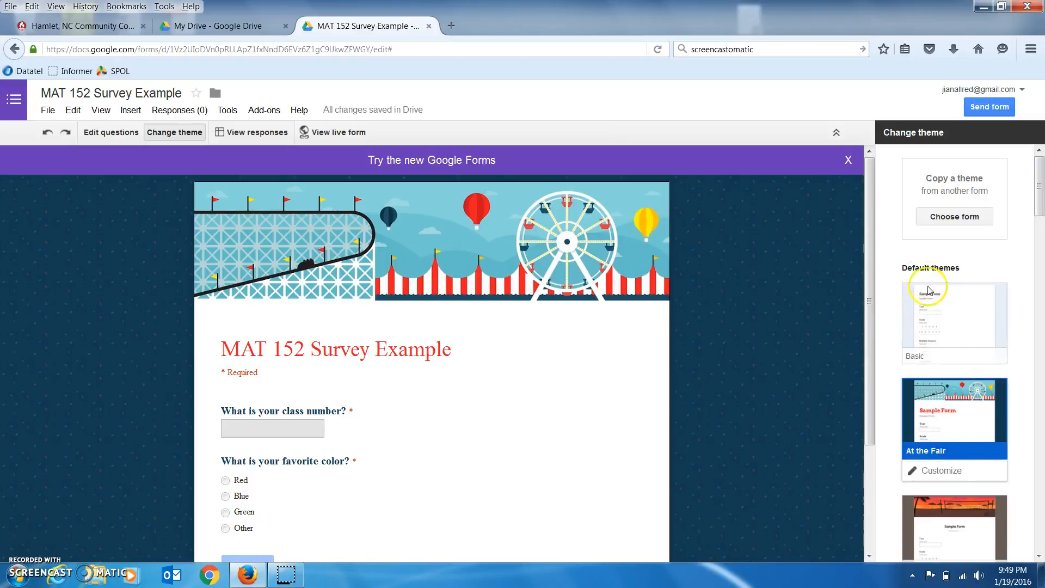
click(539, 389)
scroll(539, 390, down, 3)
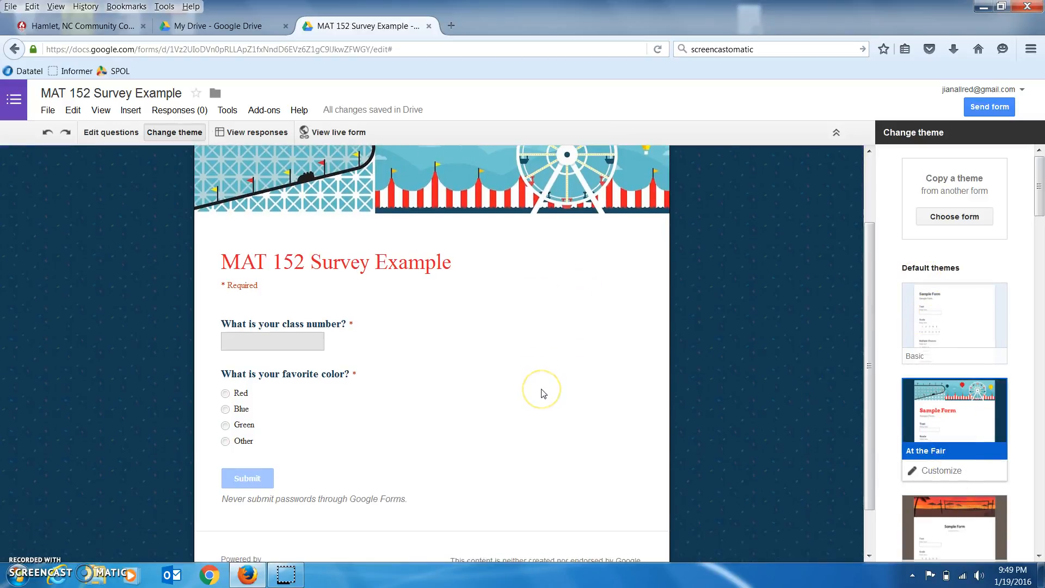
scroll(543, 392, up, 2)
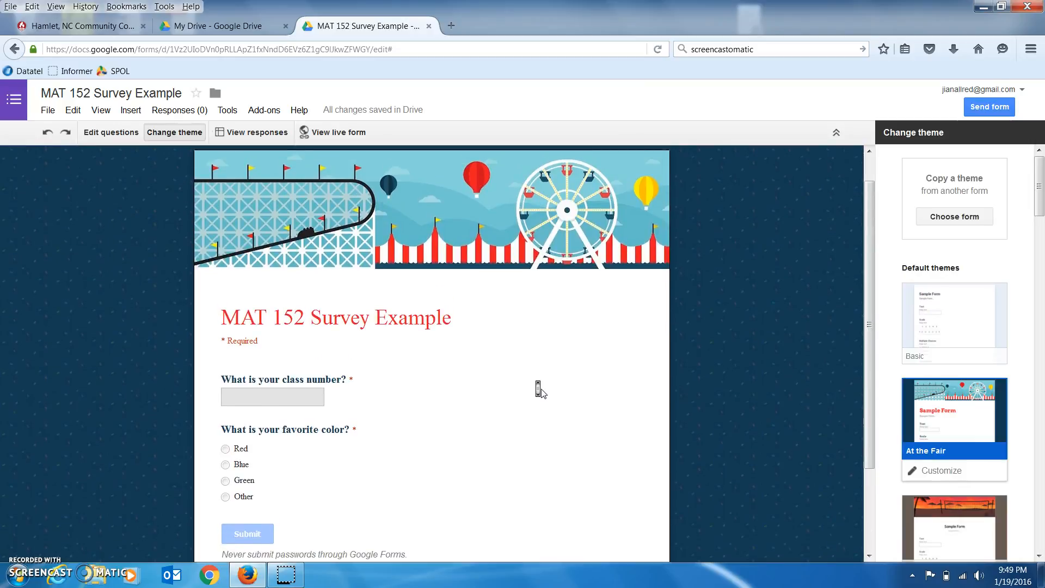
Submit a first test response on the live form for class 17 choosing Red.
click(338, 133)
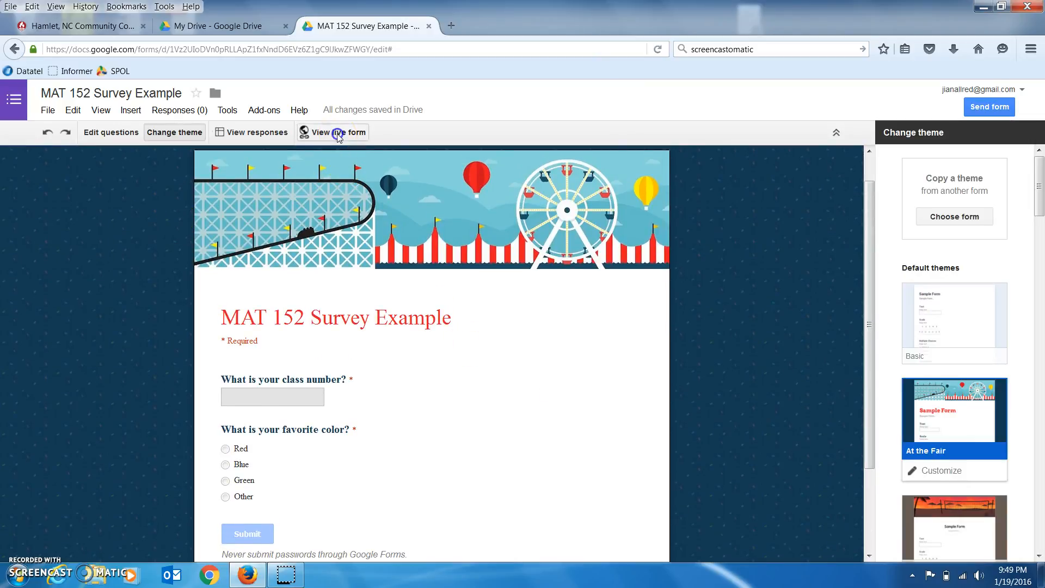
click(462, 35)
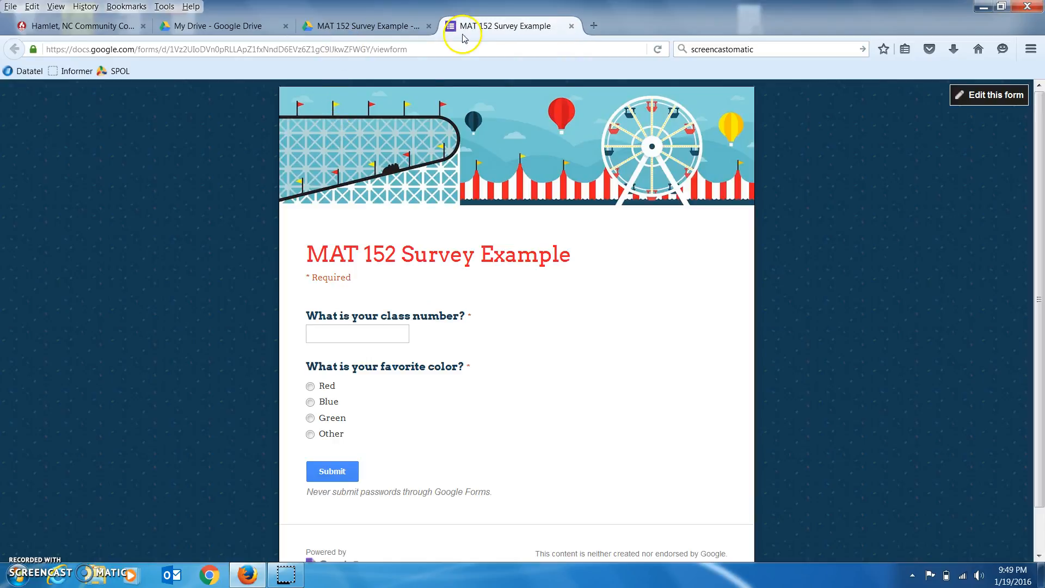
click(395, 25)
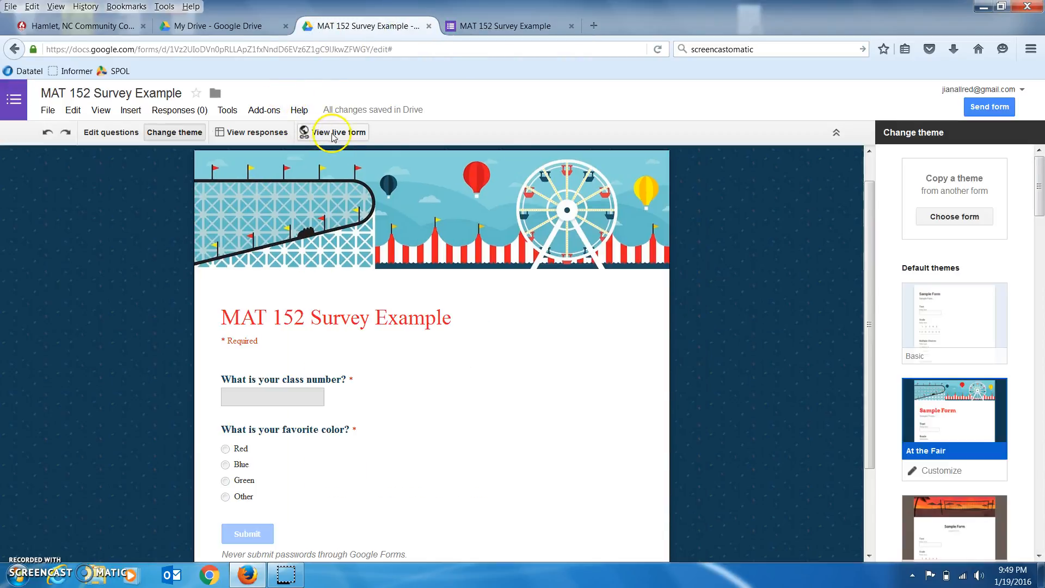
click(494, 26)
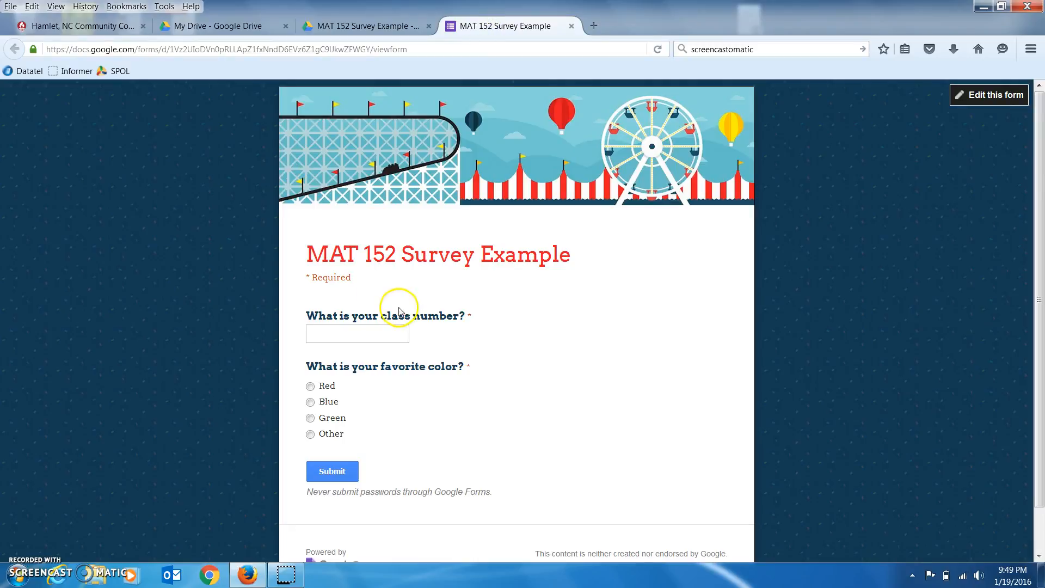
click(390, 335)
text(17)
click(310, 386)
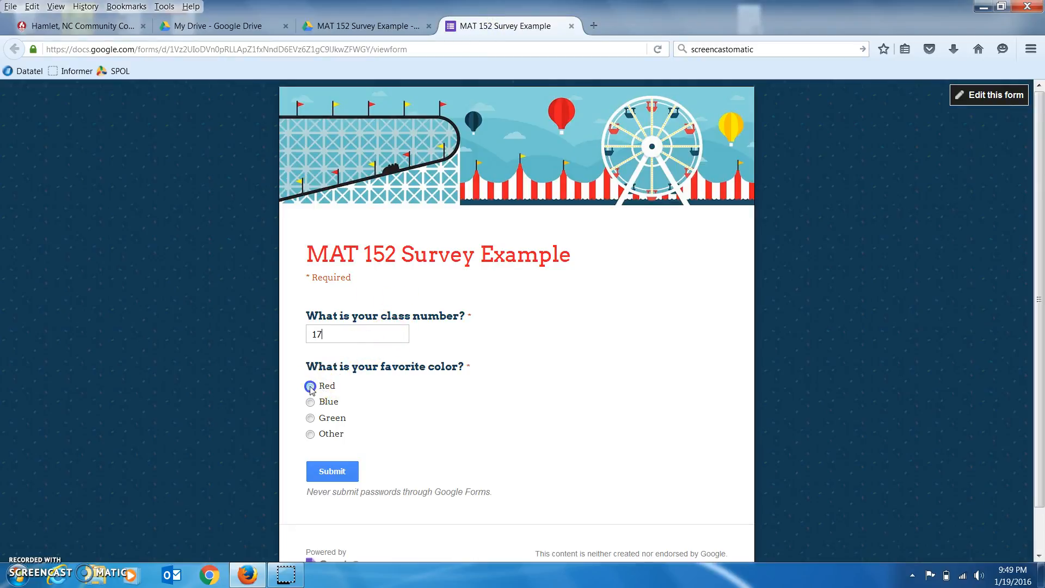
click(332, 472)
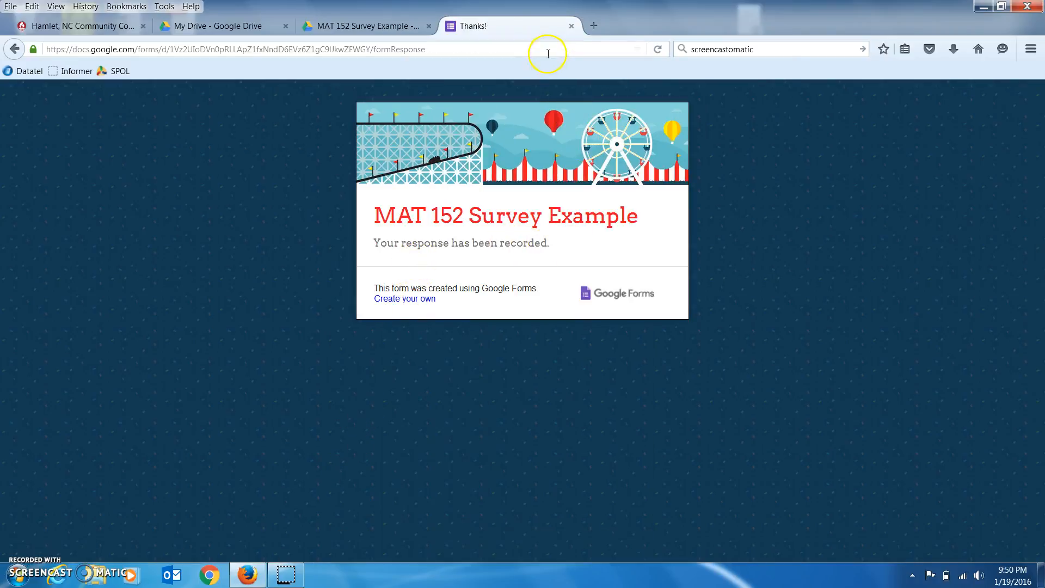
click(572, 25)
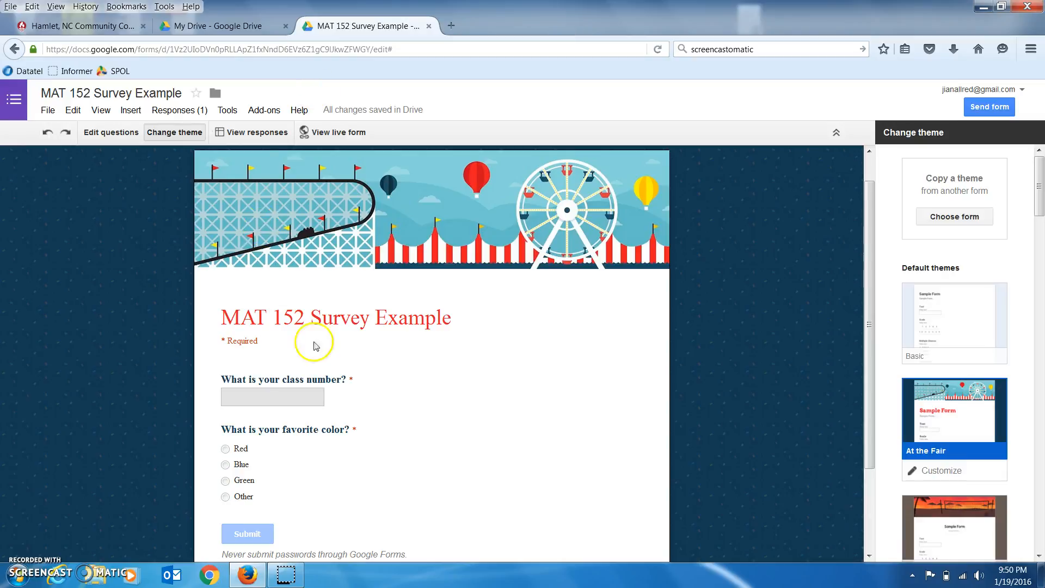
click(283, 397)
Submit a second test response for class 45 choosing Other, then close the Thanks page.
click(330, 132)
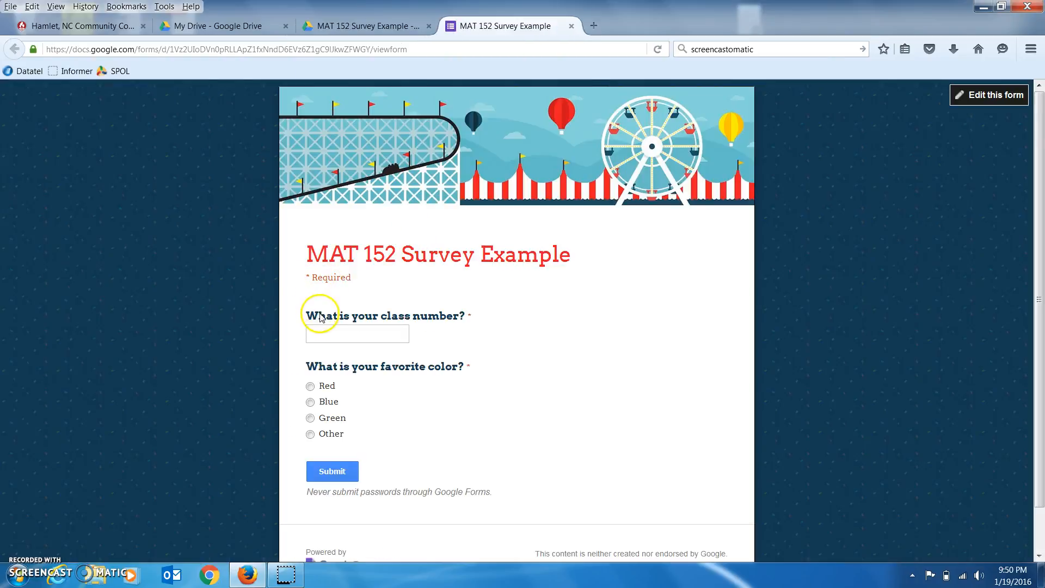
click(323, 333)
text(45)
click(310, 434)
click(322, 473)
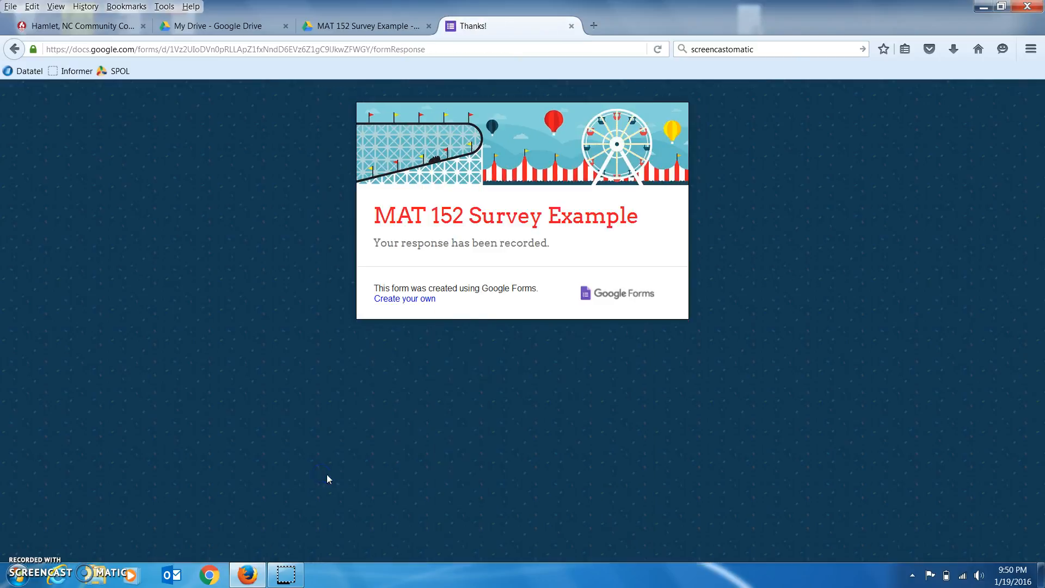
click(572, 27)
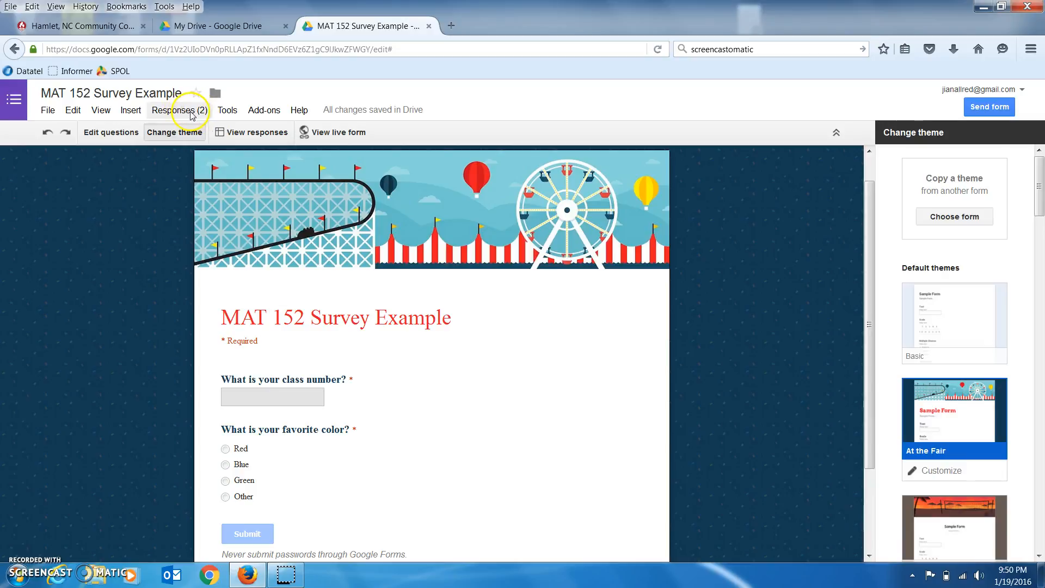
Open the MAT 152 Survey Example (Responses) sheet and drag the 17/Red row (row 2) below the 45/Other row.
click(241, 134)
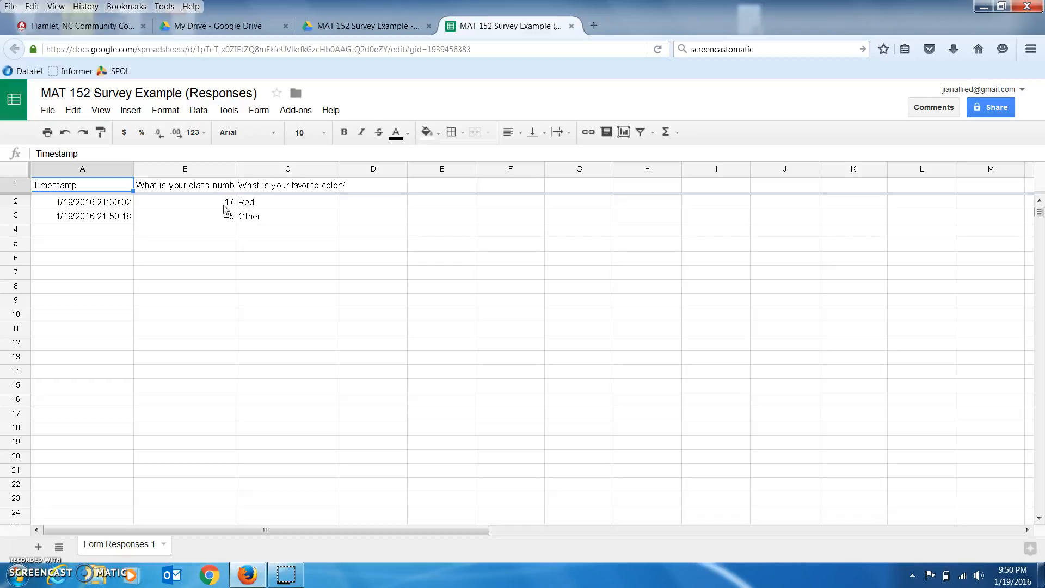
click(16, 204)
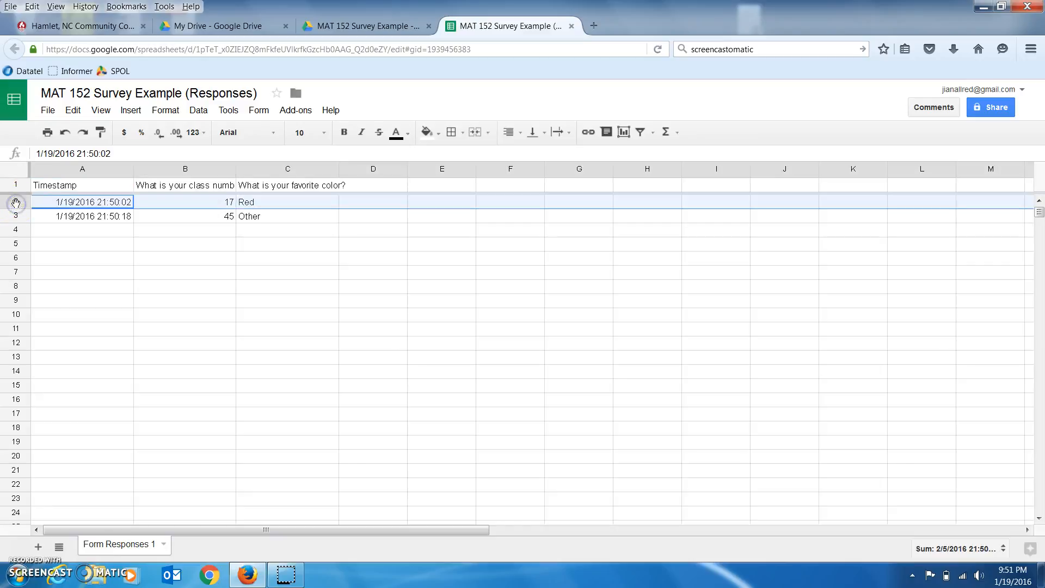
drag(17, 207, 16, 216)
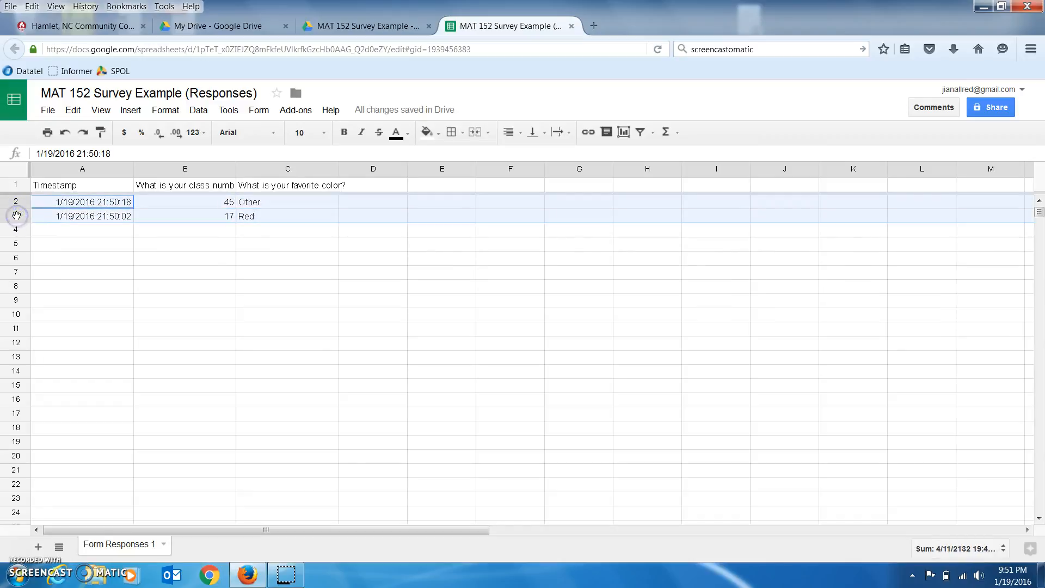
Delete rows 2–3 holding both test responses, then close the responses spreadsheet.
right_click(16, 216)
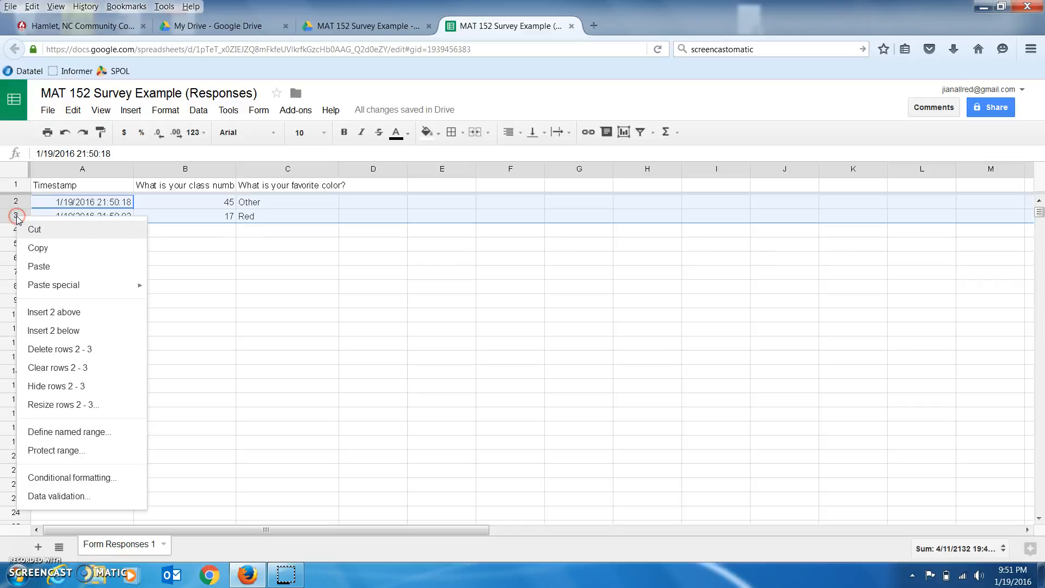
click(60, 349)
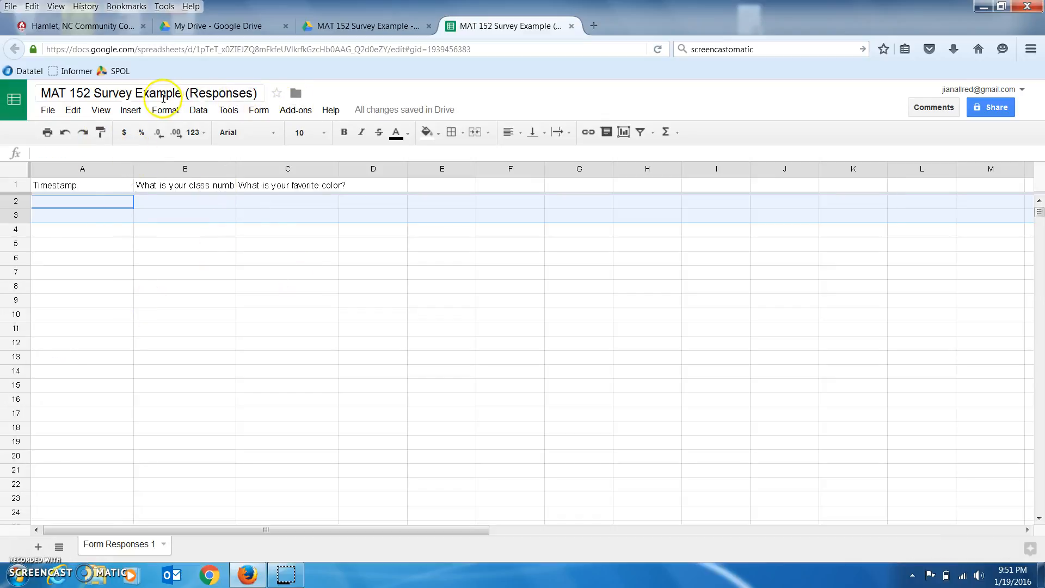
click(572, 26)
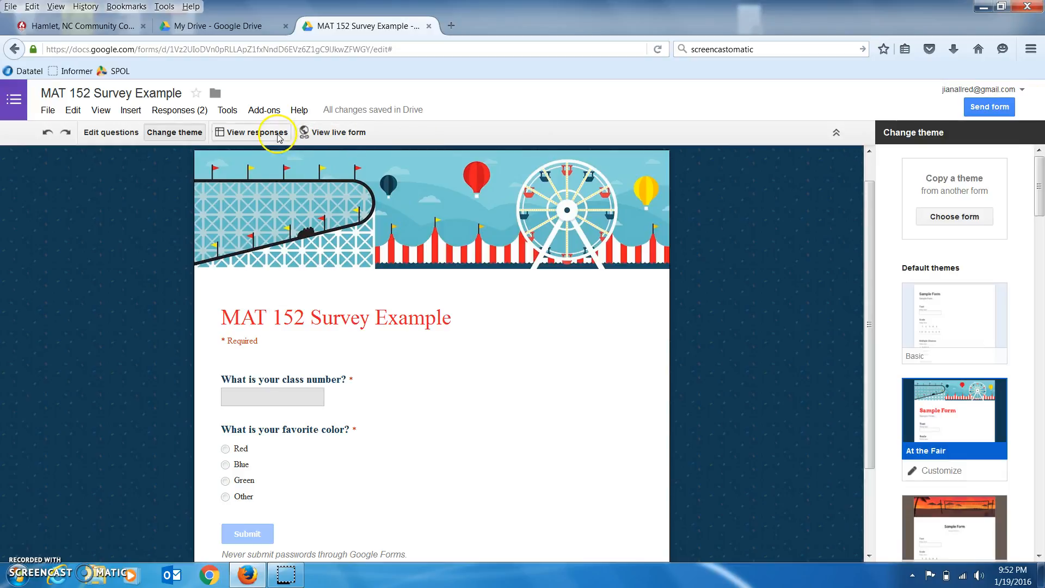
Open the Send form dialog and select the survey's Link to share URL for copying.
click(977, 108)
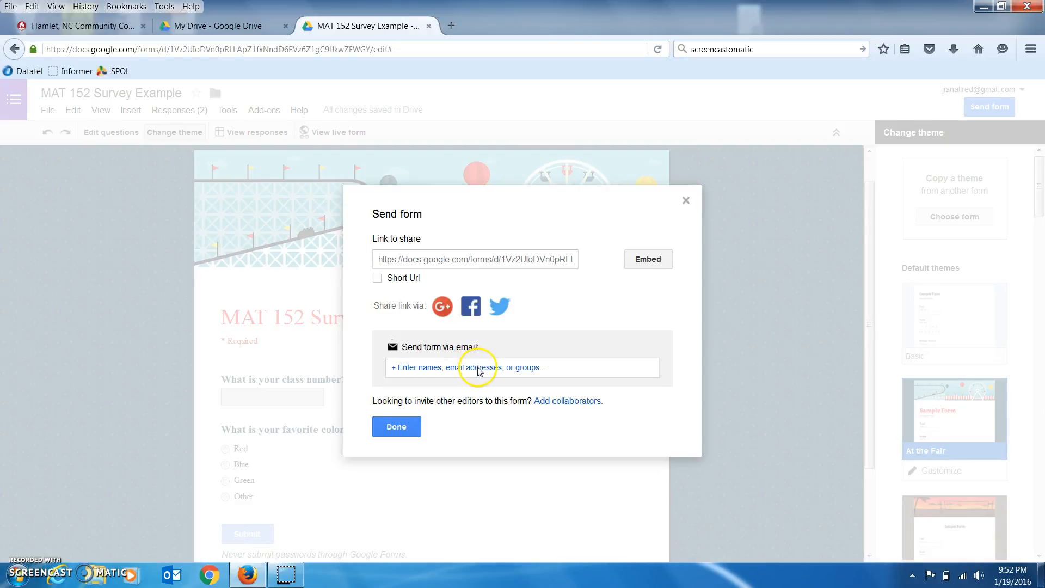
click(377, 259)
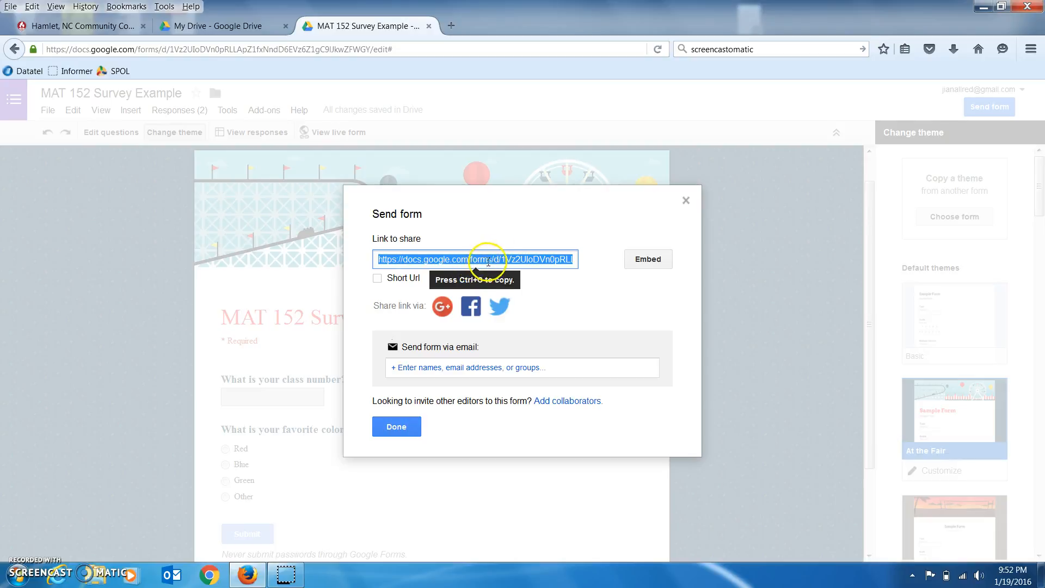
click(56, 26)
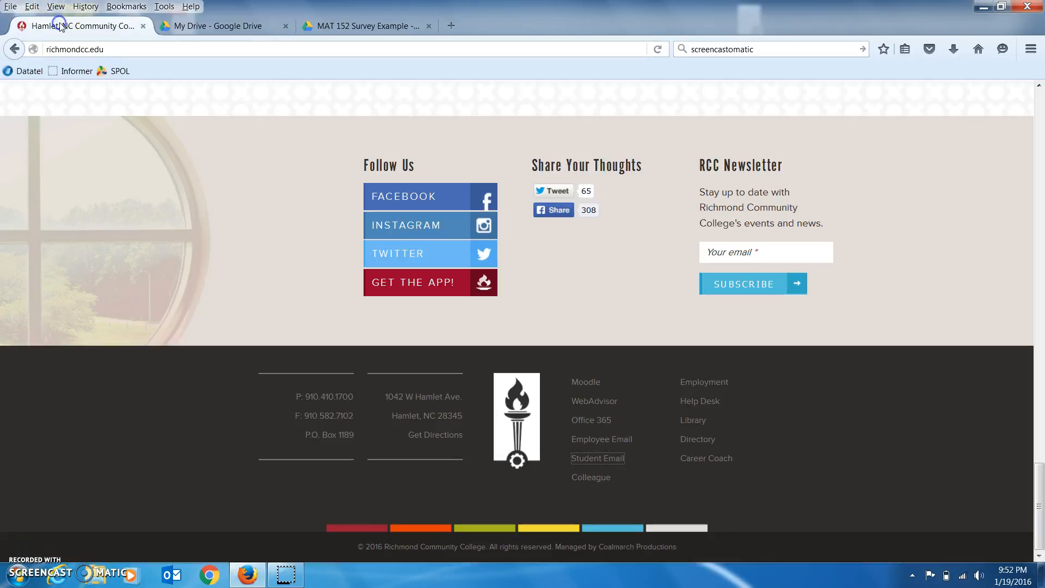
click(371, 28)
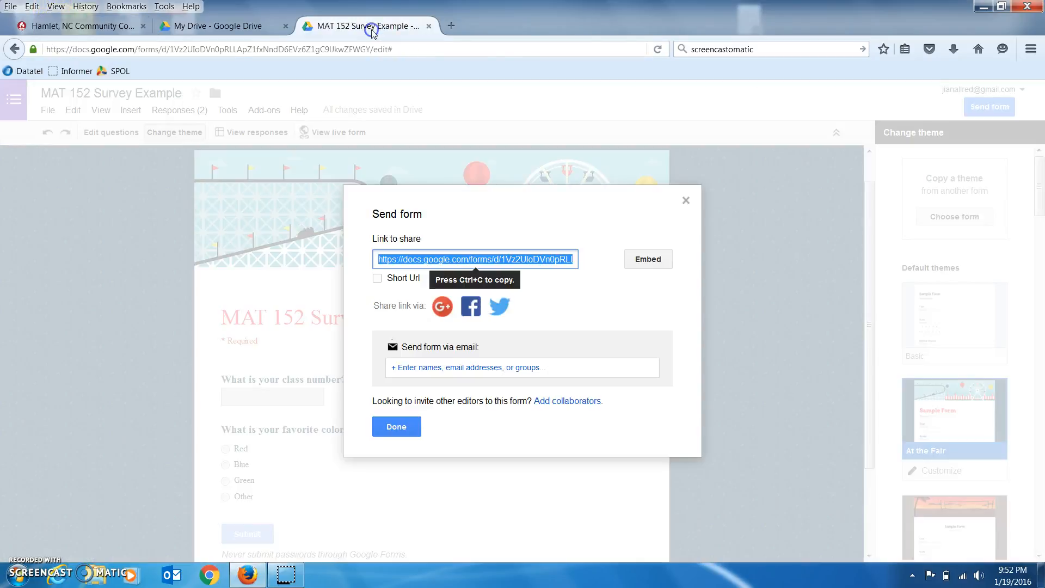
click(522, 259)
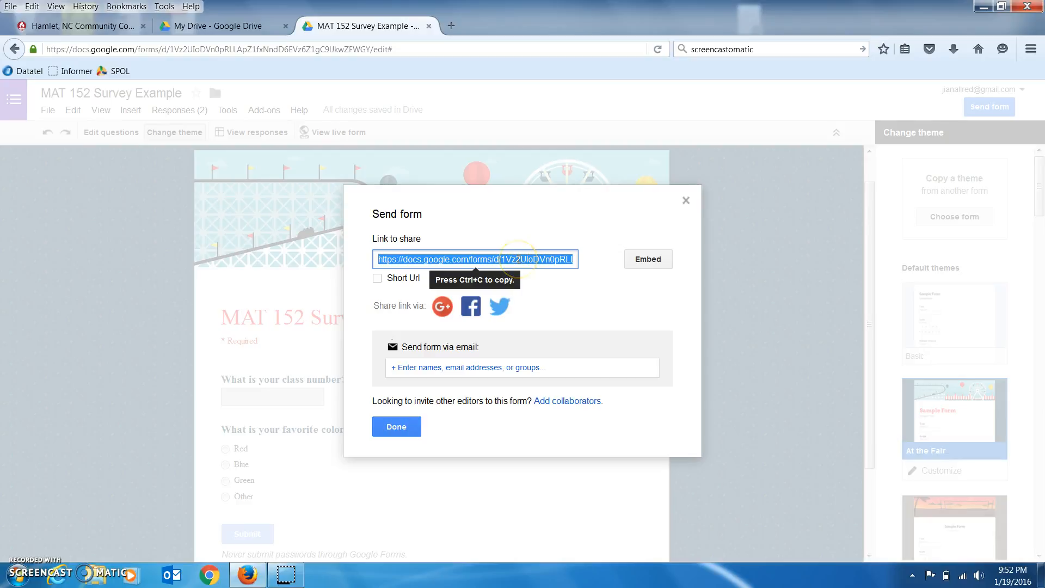